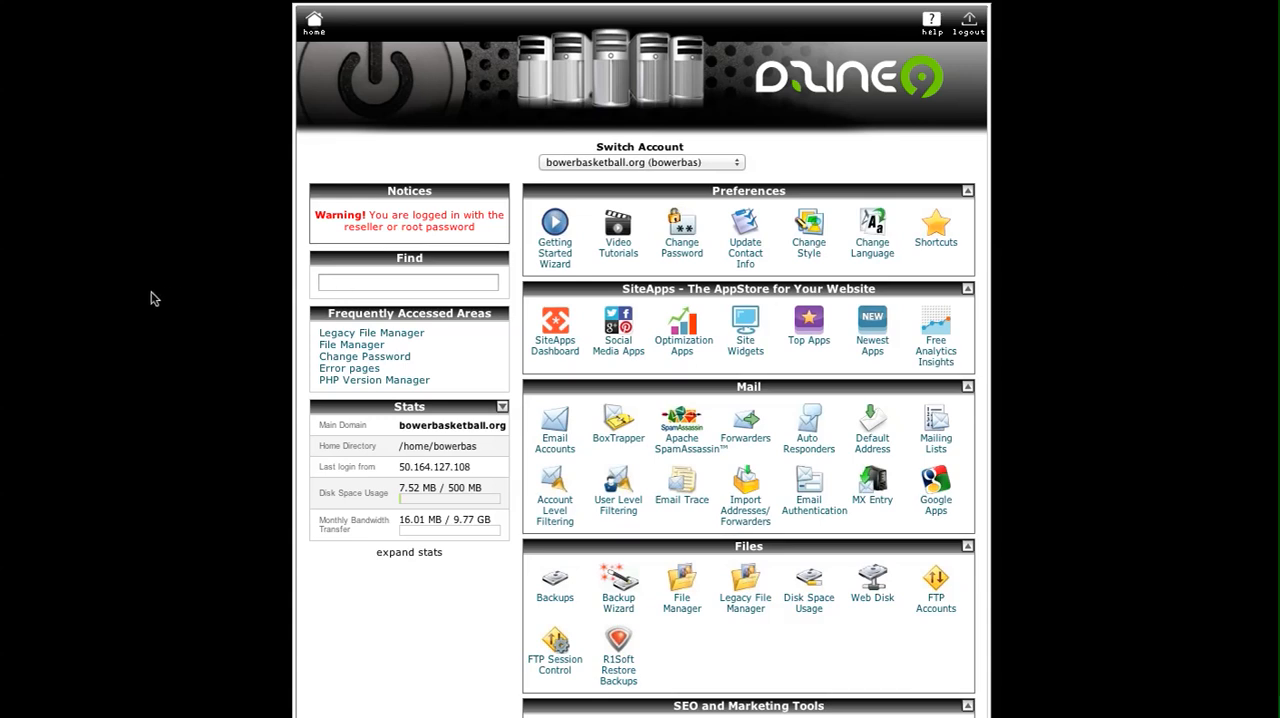
Open the private keys page of the SSL/TLS Manager for the bowerbasketball.org account.
scroll(153, 298, down, 1)
scroll(153, 298, down, 3)
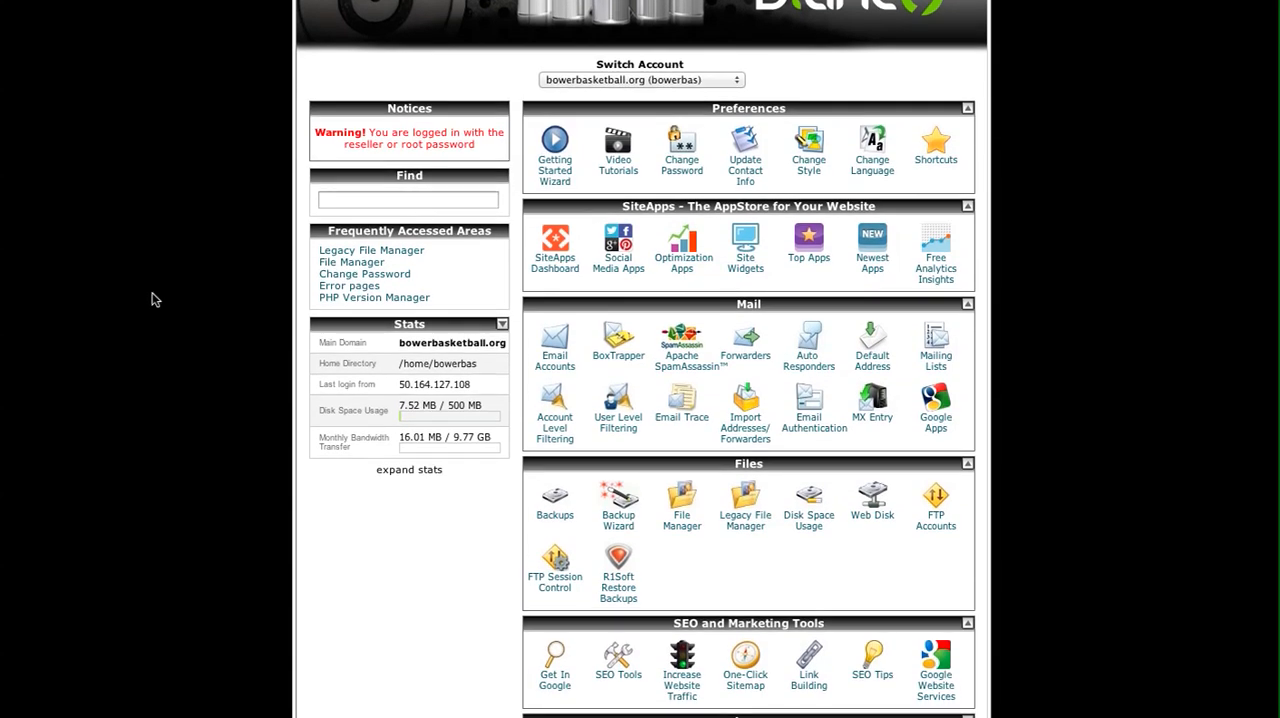
scroll(155, 298, down, 5)
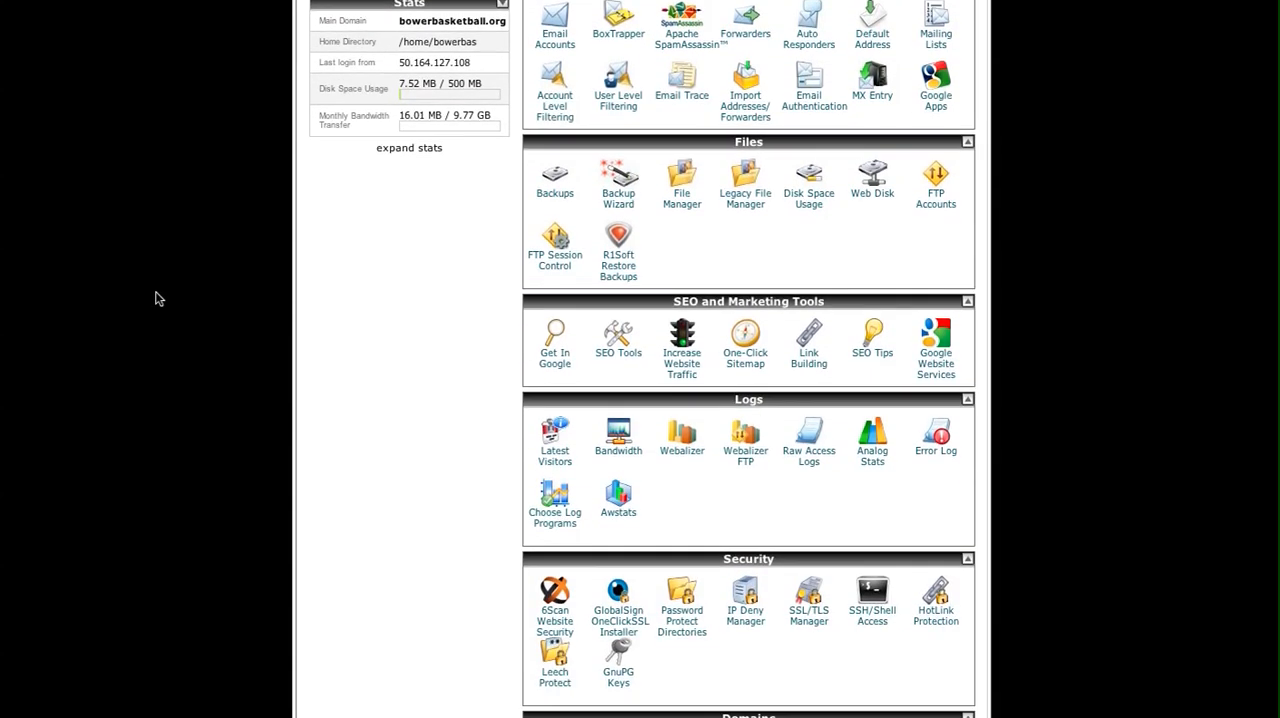
scroll(155, 298, down, 2)
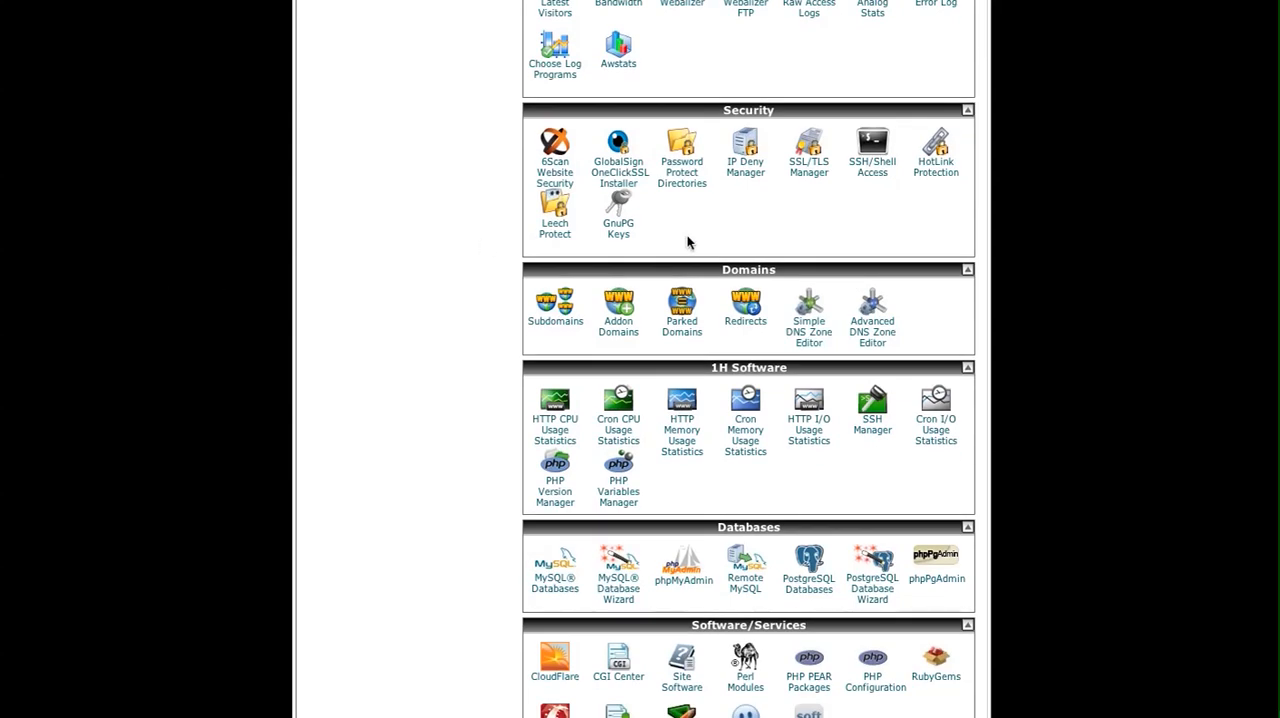
click(808, 168)
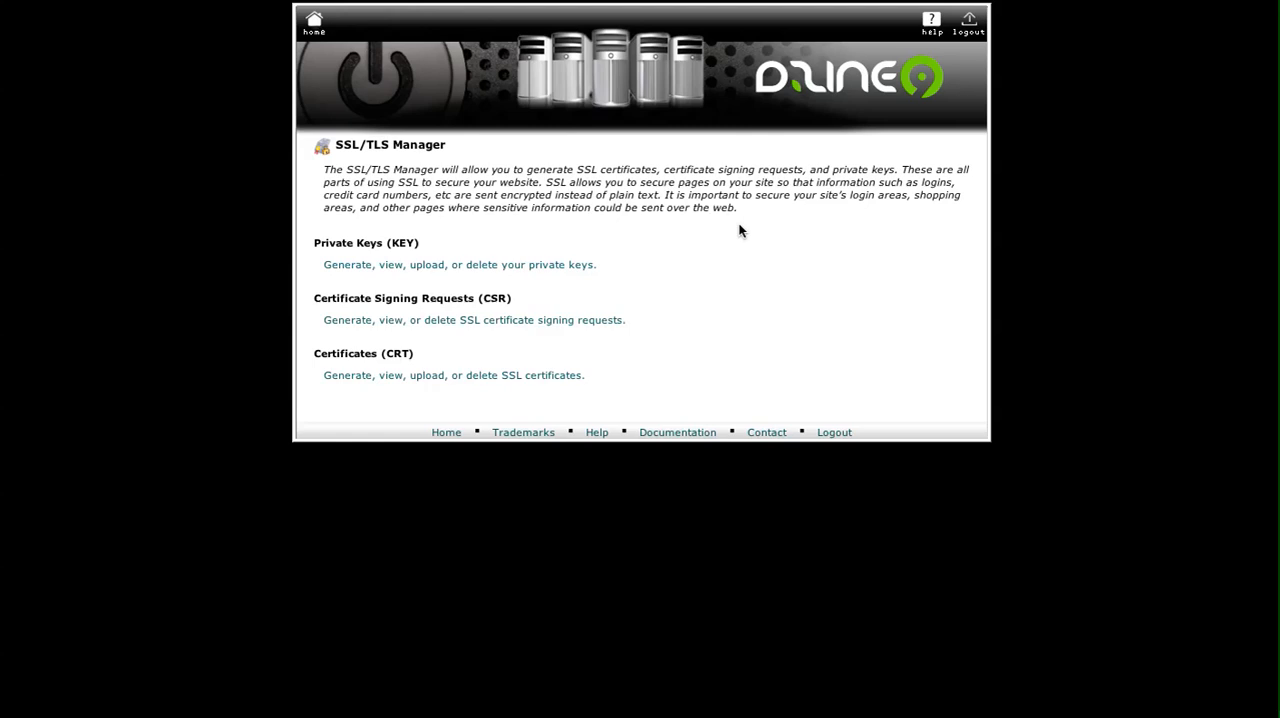
click(427, 266)
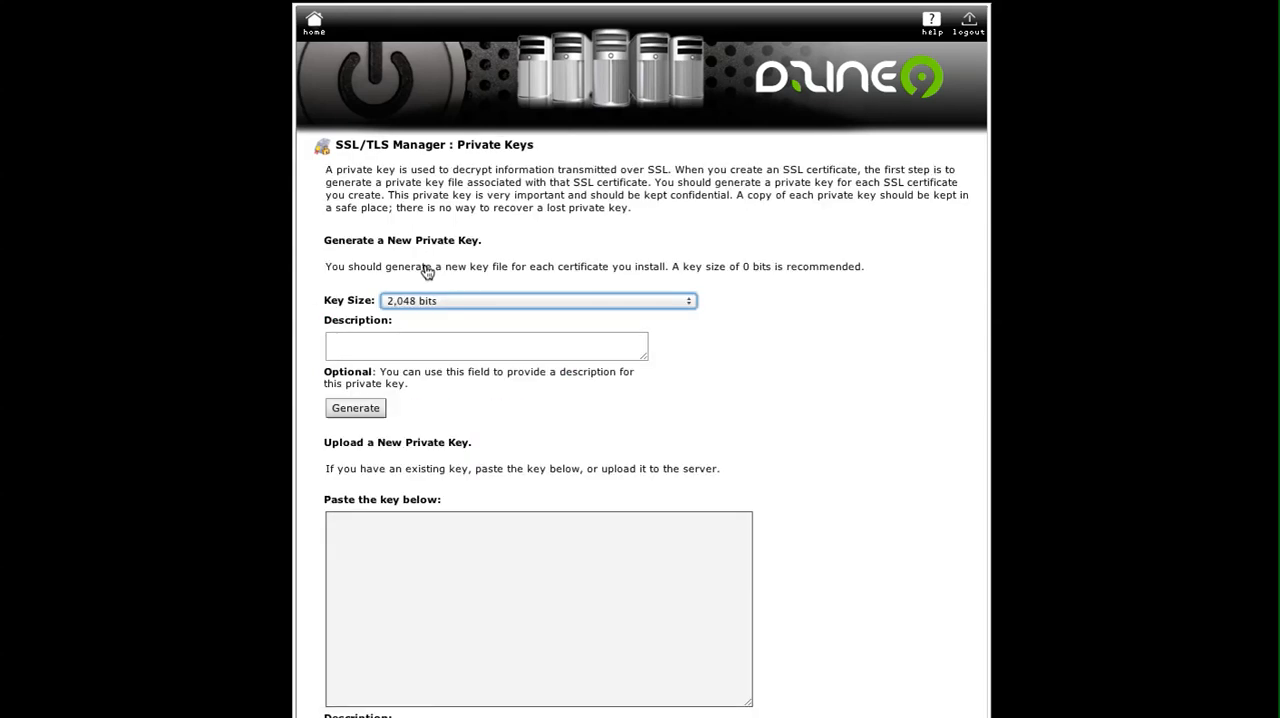
Generate a new 2,048-bit private key with the description "Your Desc.".
click(397, 341)
text(Blund)
key(BackSpace)
key(BackSpace)
key(BackSpace)
key(BackSpace)
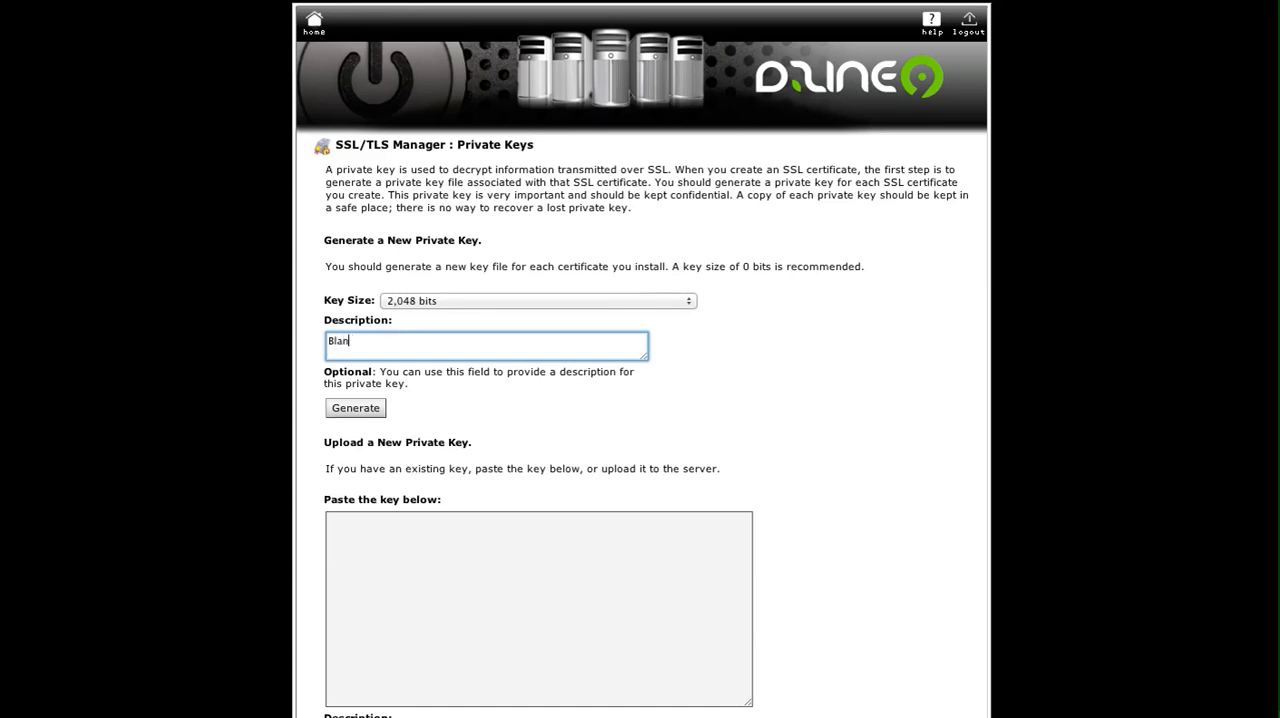
key(BackSpace)
text(Your Desc,)
key(BackSpace)
text(.)
click(368, 405)
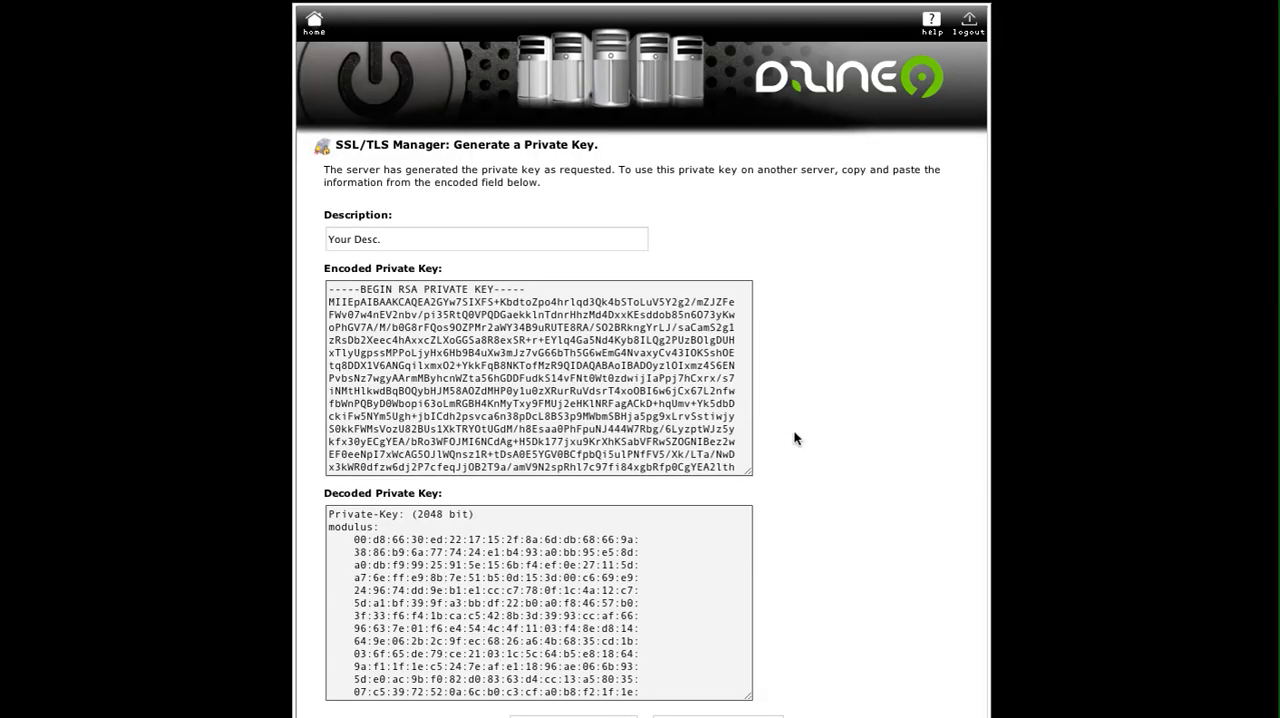
Copy the whole encoded private key into the untitled TextEdit document in place of its existing text, followed by blank lines, and minimize the document.
scroll(793, 429, down, 1)
scroll(797, 436, down, 1)
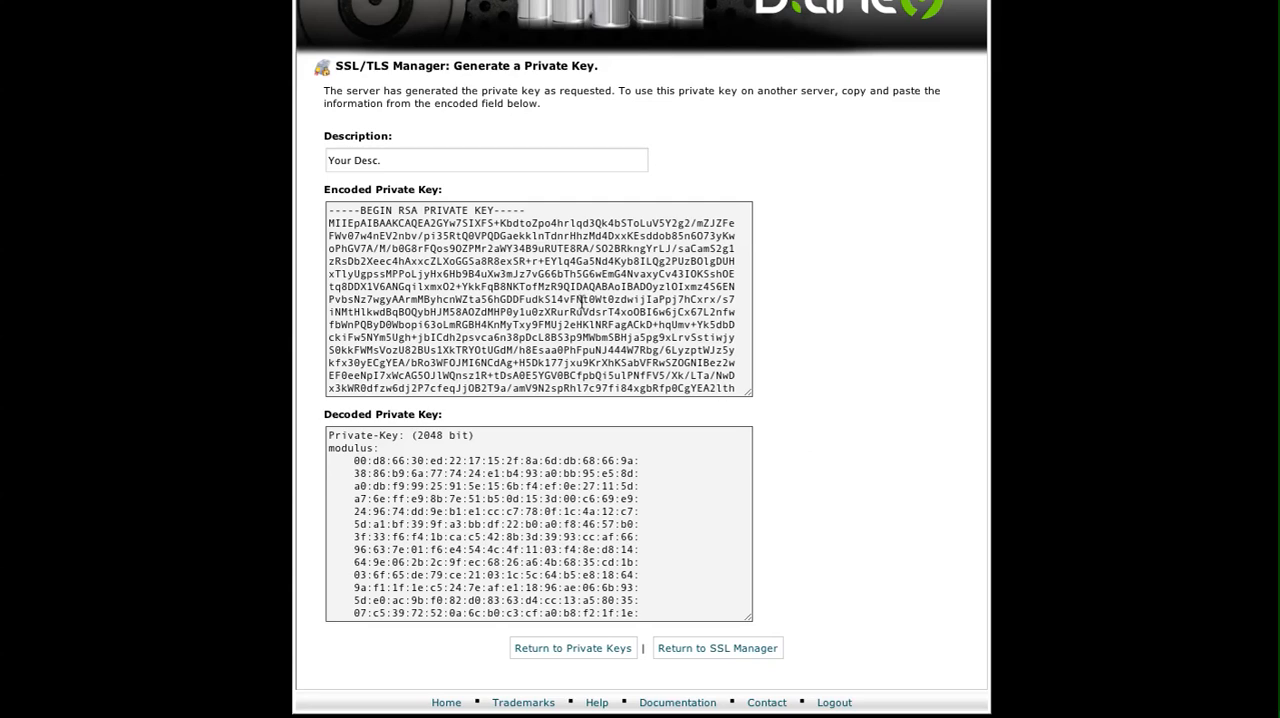
triple_click(491, 287)
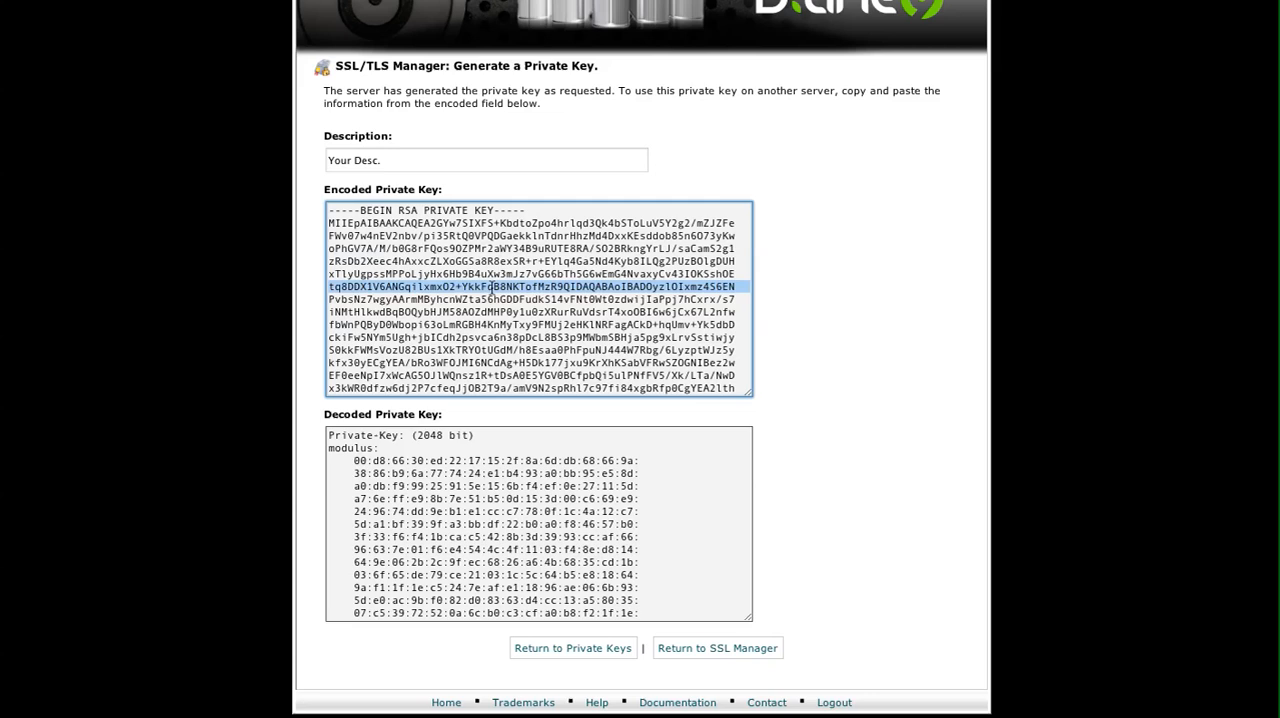
click(440, 272)
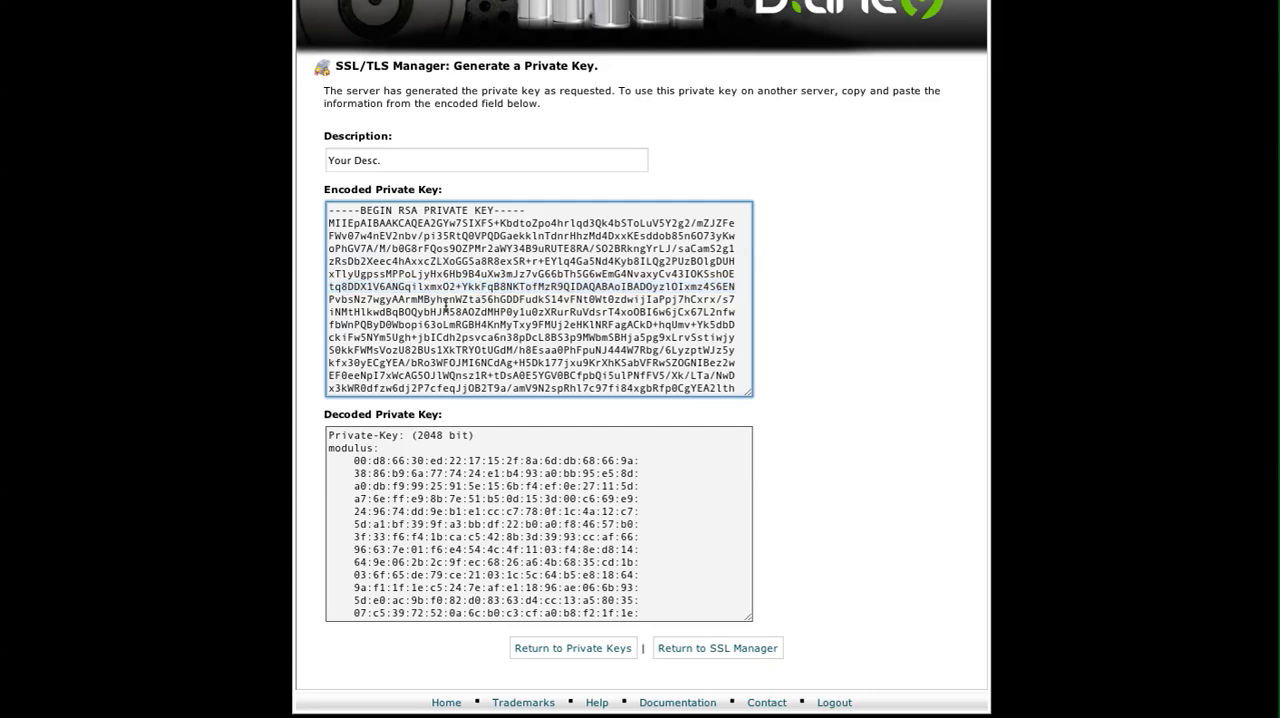
key(ctrl+a)
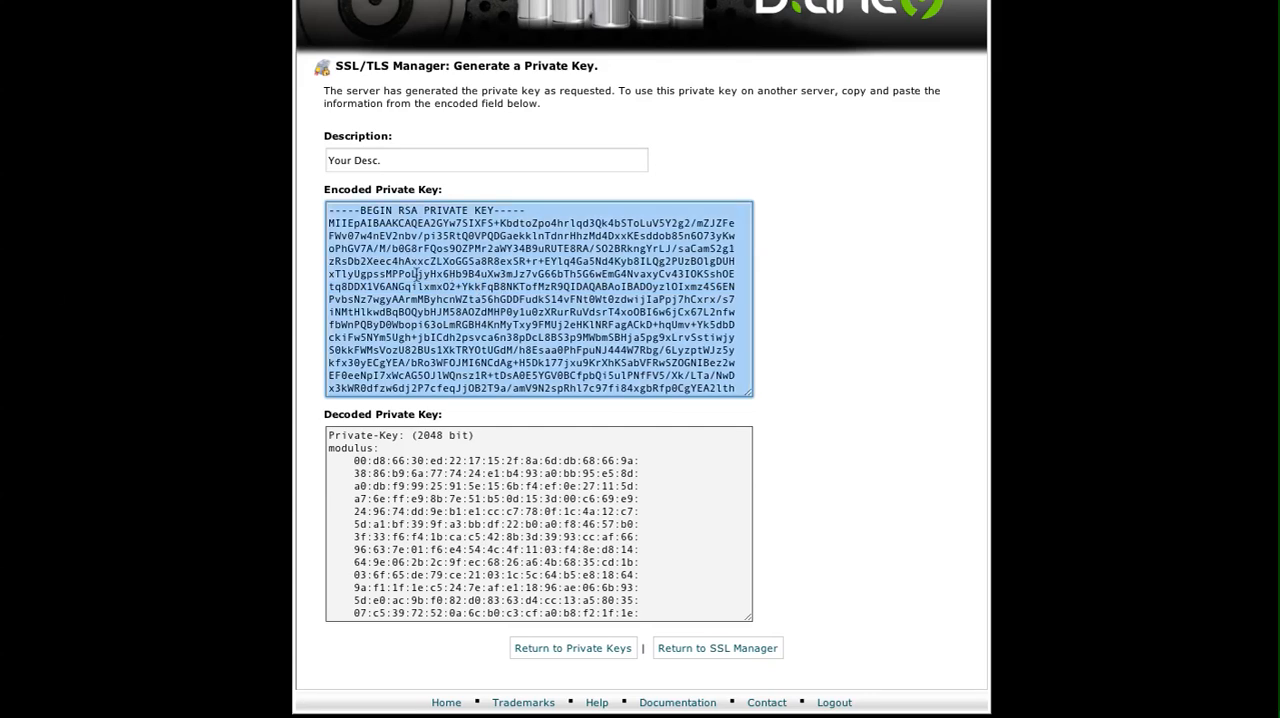
key(super+Tab)
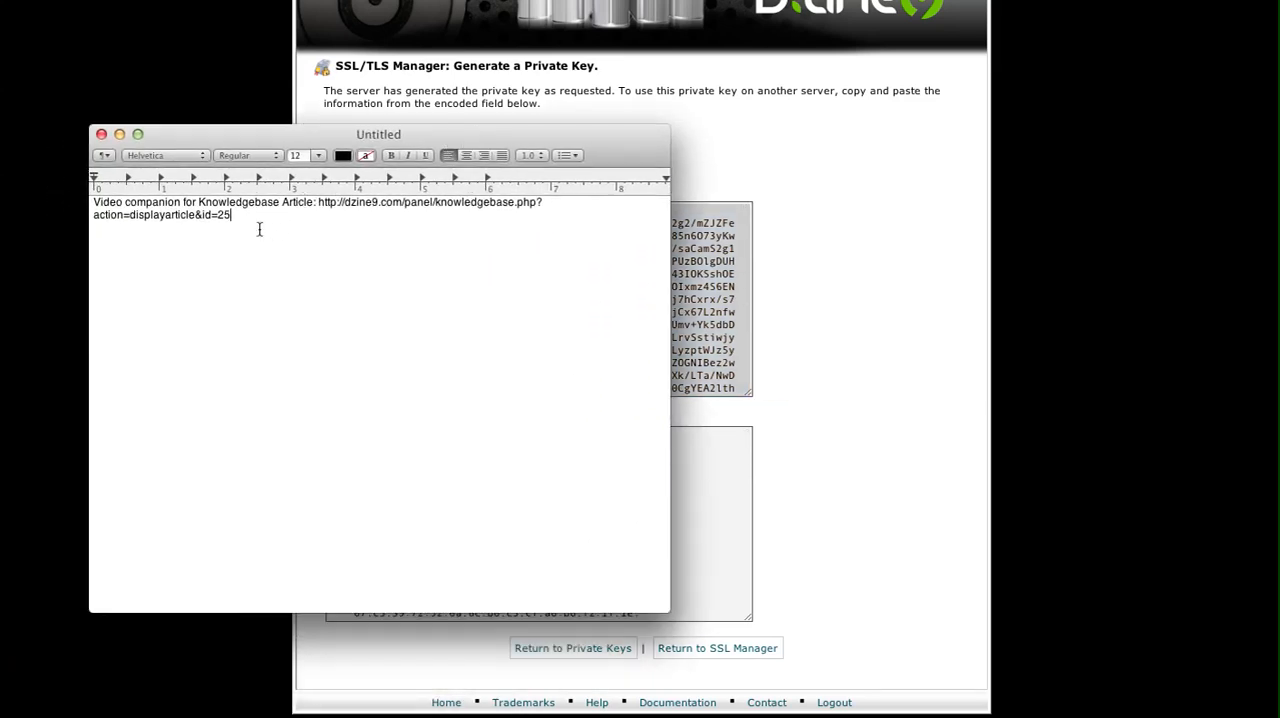
drag(245, 216, 39, 189)
key(super+v)
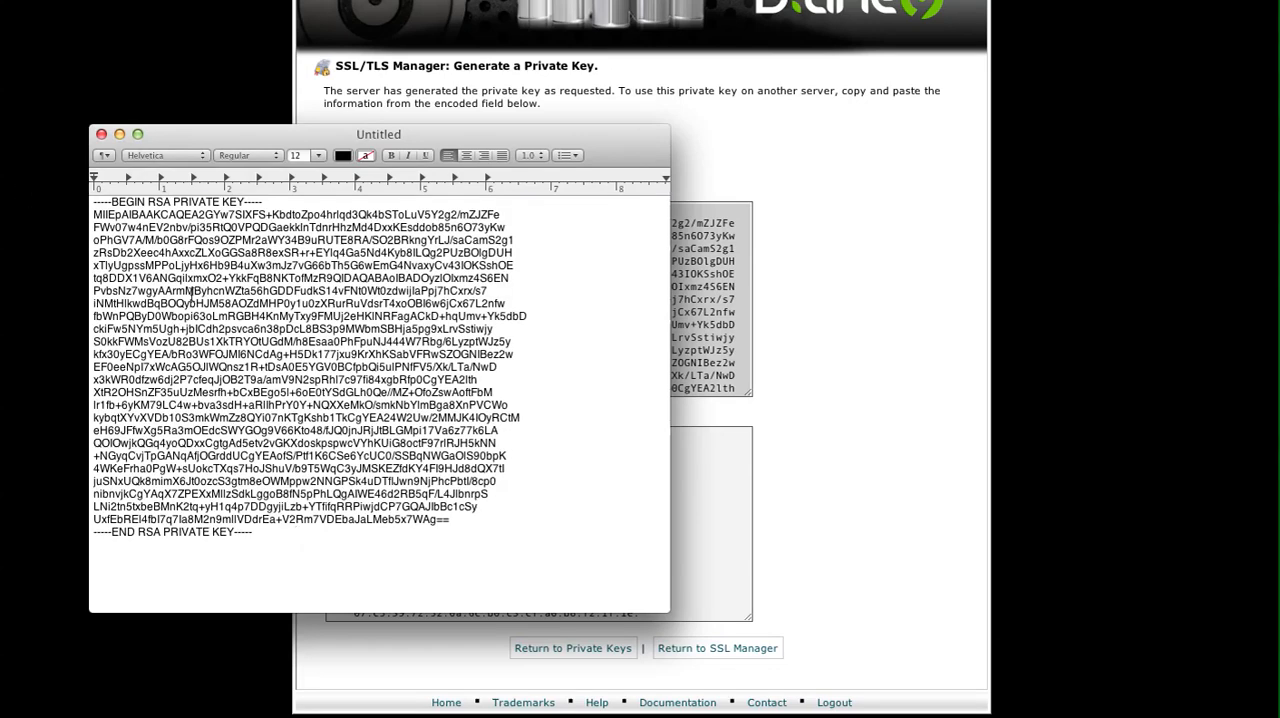
key(Return)
key(Return)
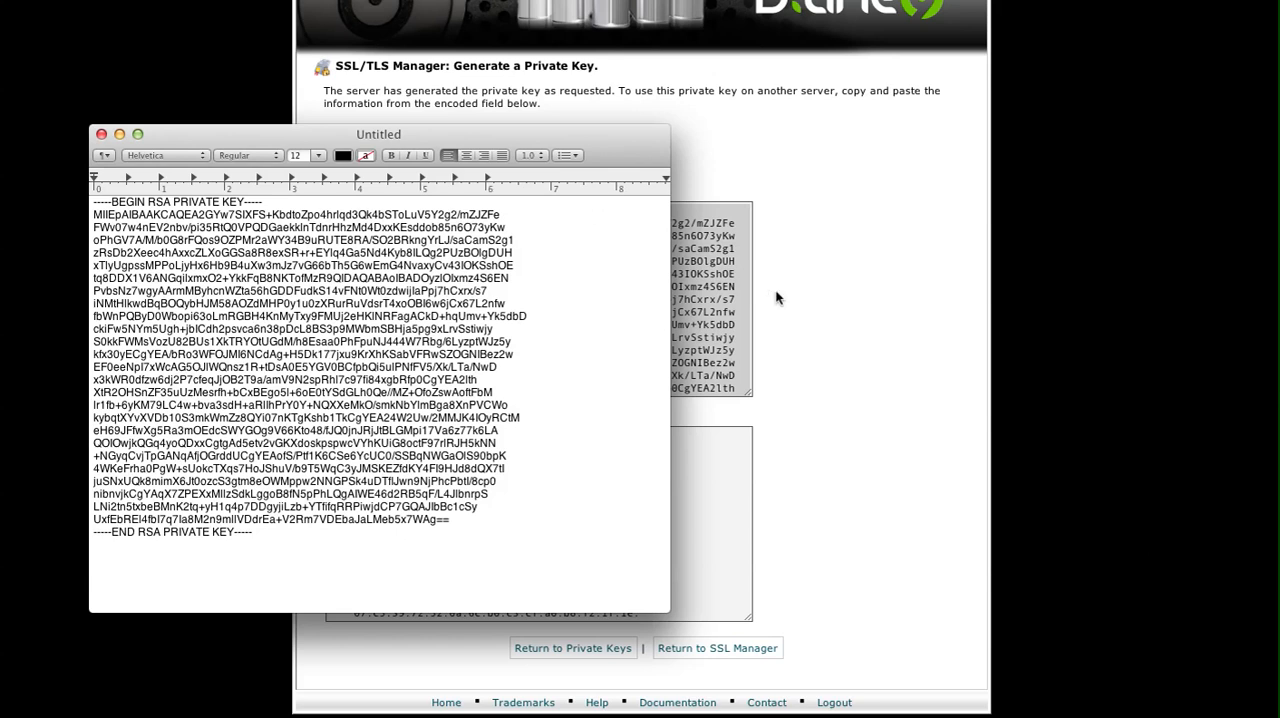
double_click(511, 135)
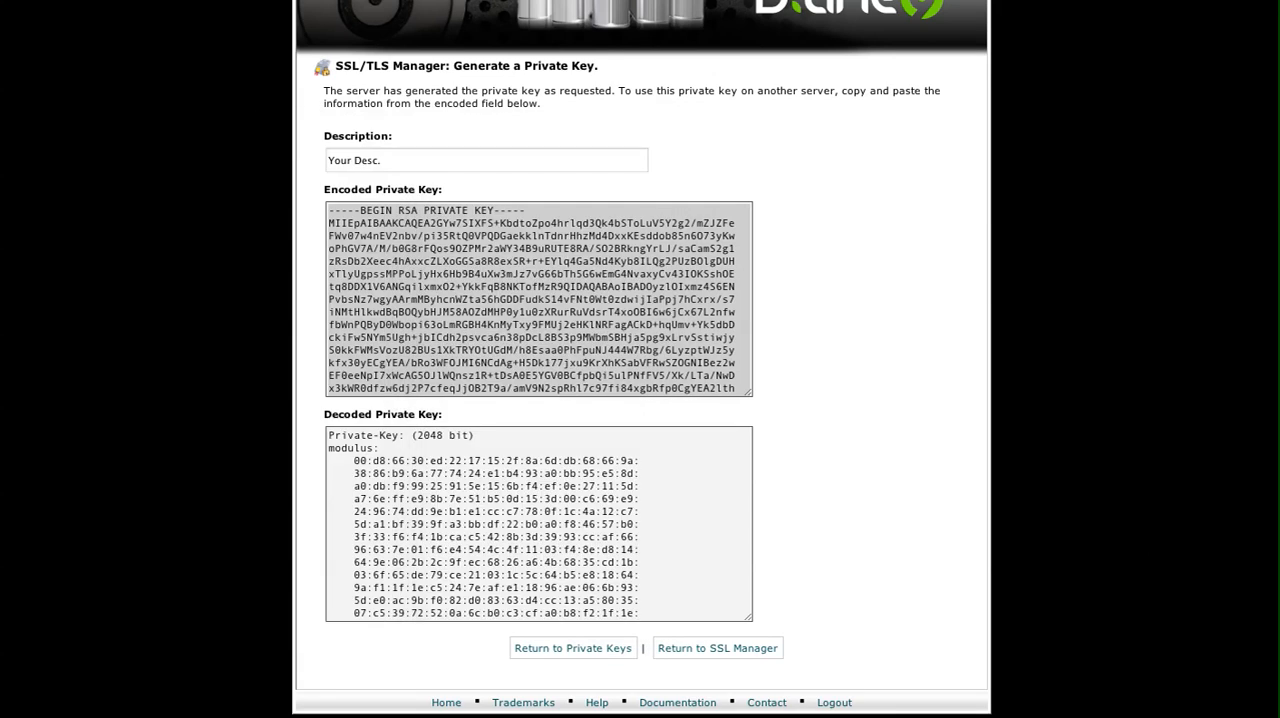
Copy the whole decoded private key into the untitled TextEdit document below the encoded key, and put the document out of view.
click(488, 511)
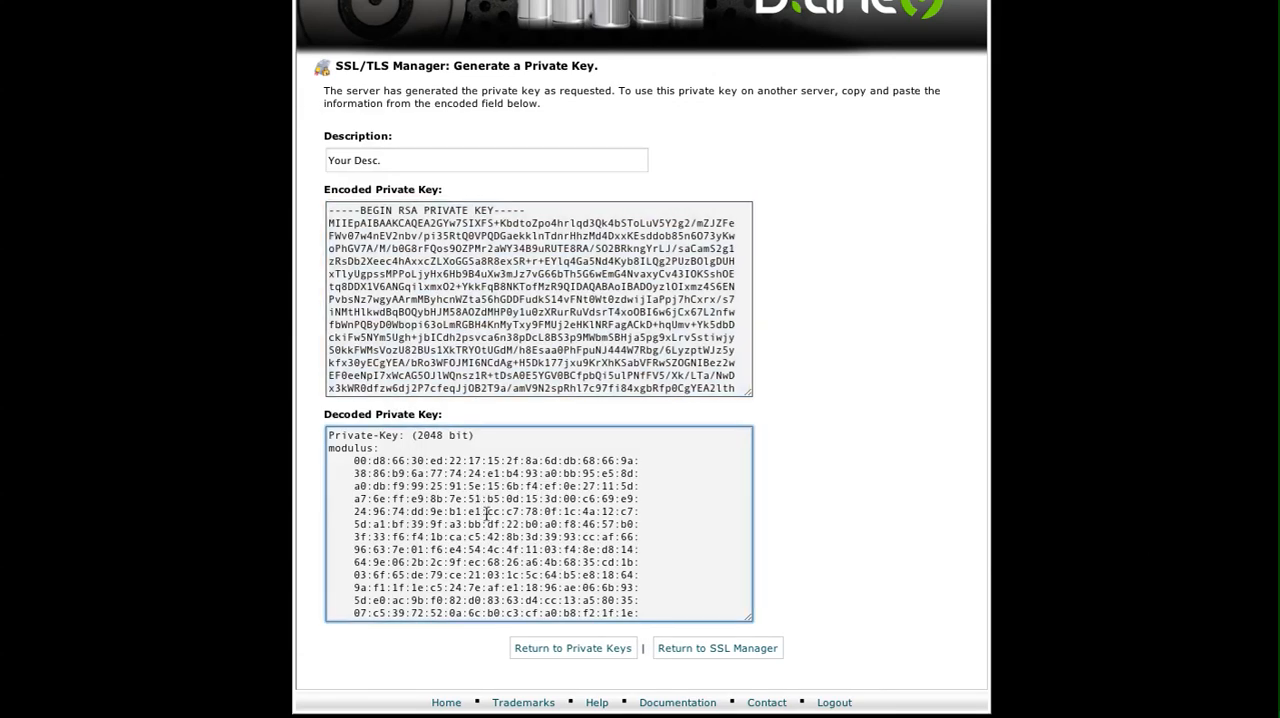
key(super+a)
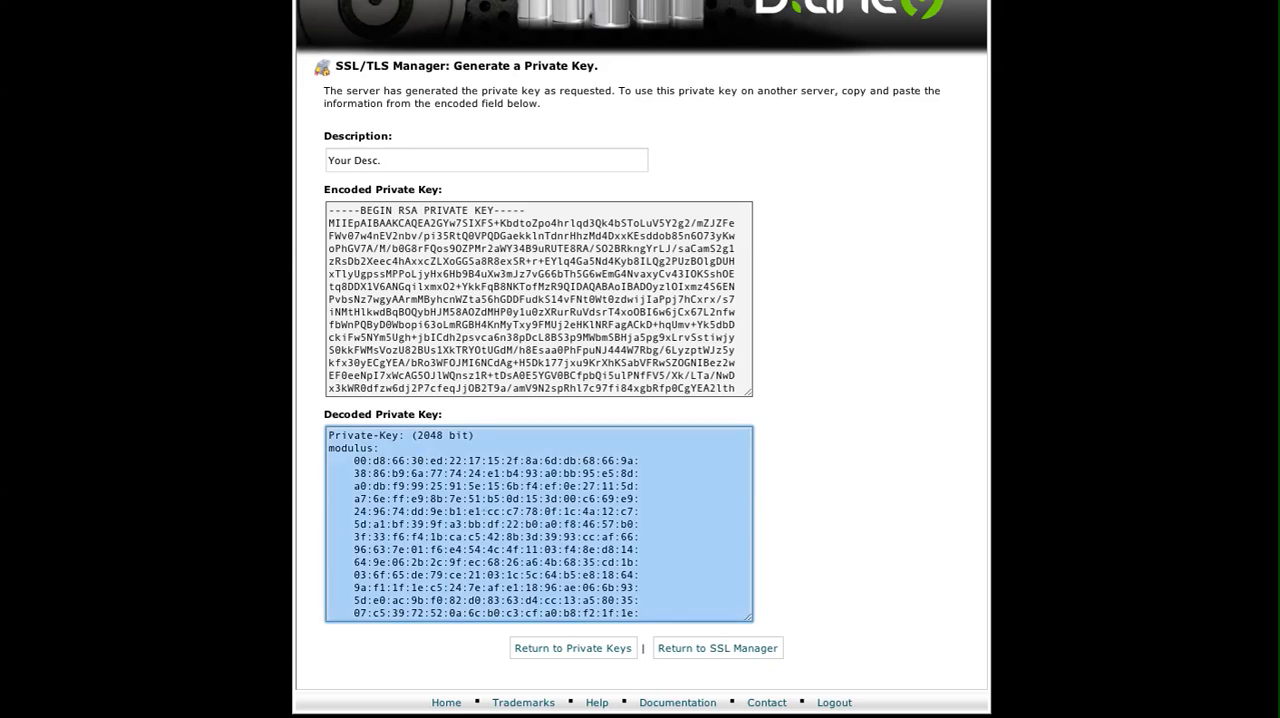
drag(2, 50, 559, 66)
click(380, 500)
key(super+v)
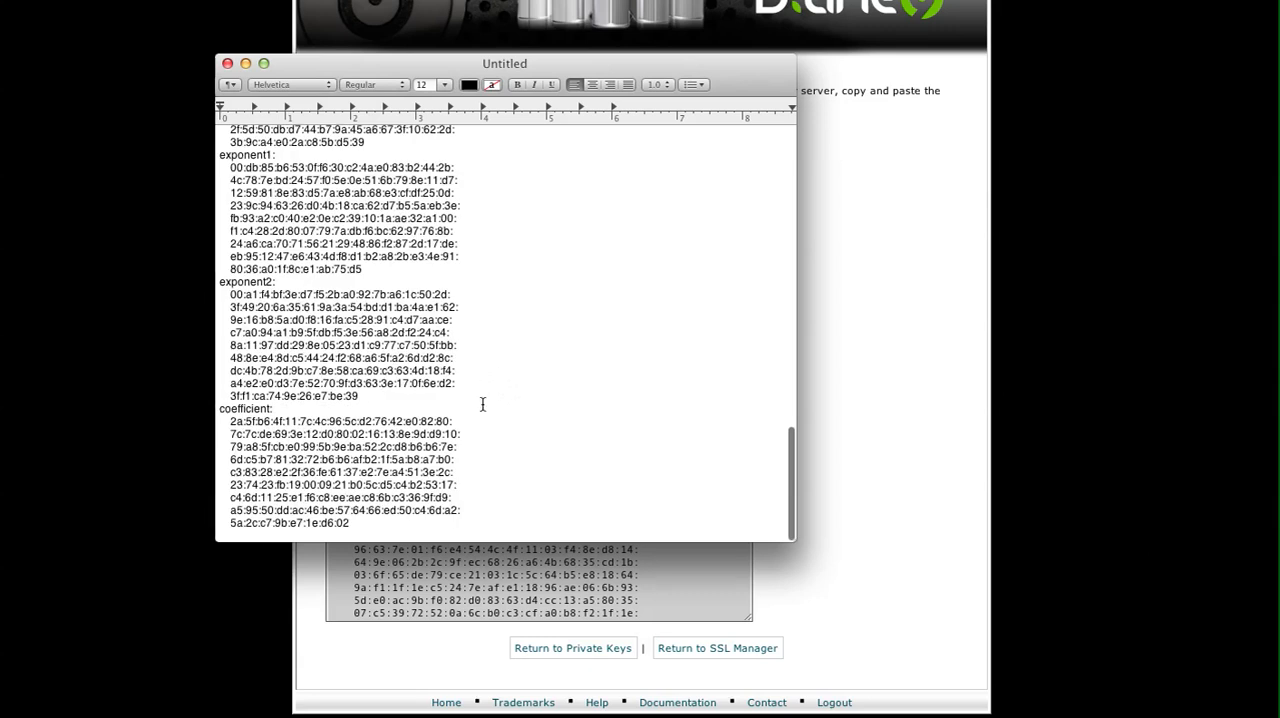
drag(568, 67, 0, 75)
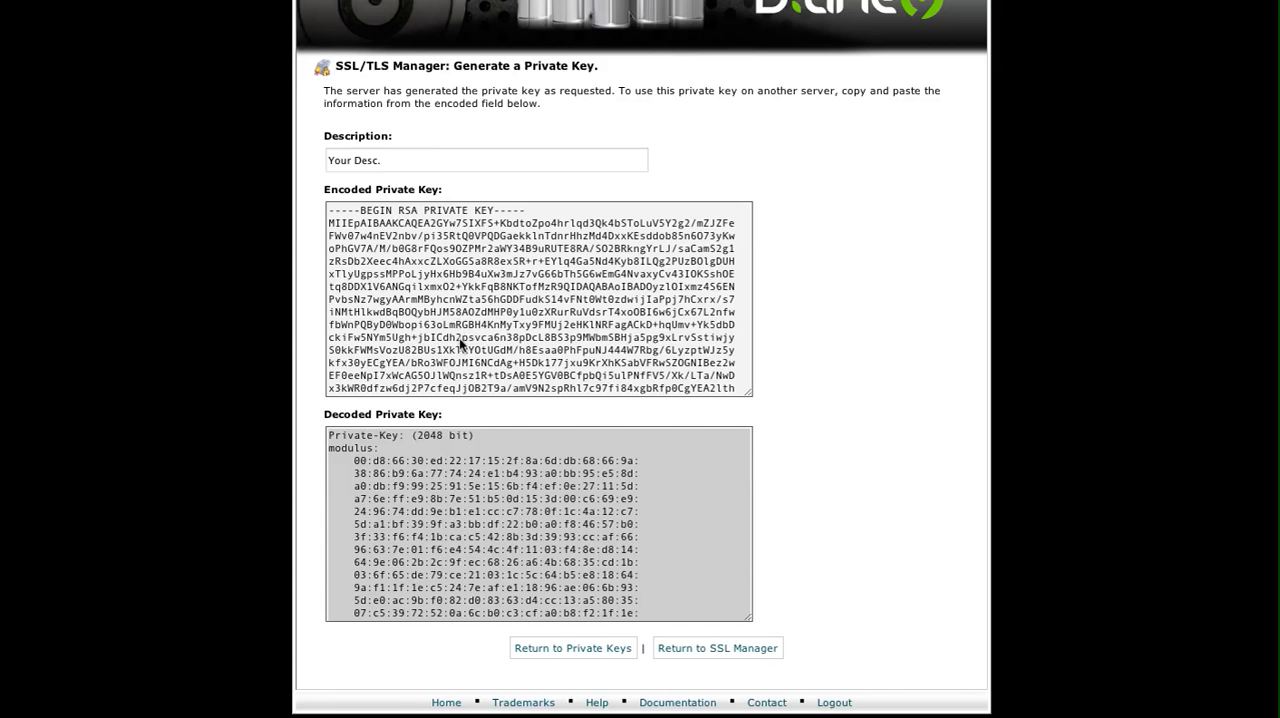
Return to the control panel home page and open the SSL/TLS Manager's certificate signing requests page.
scroll(461, 343, up, 2)
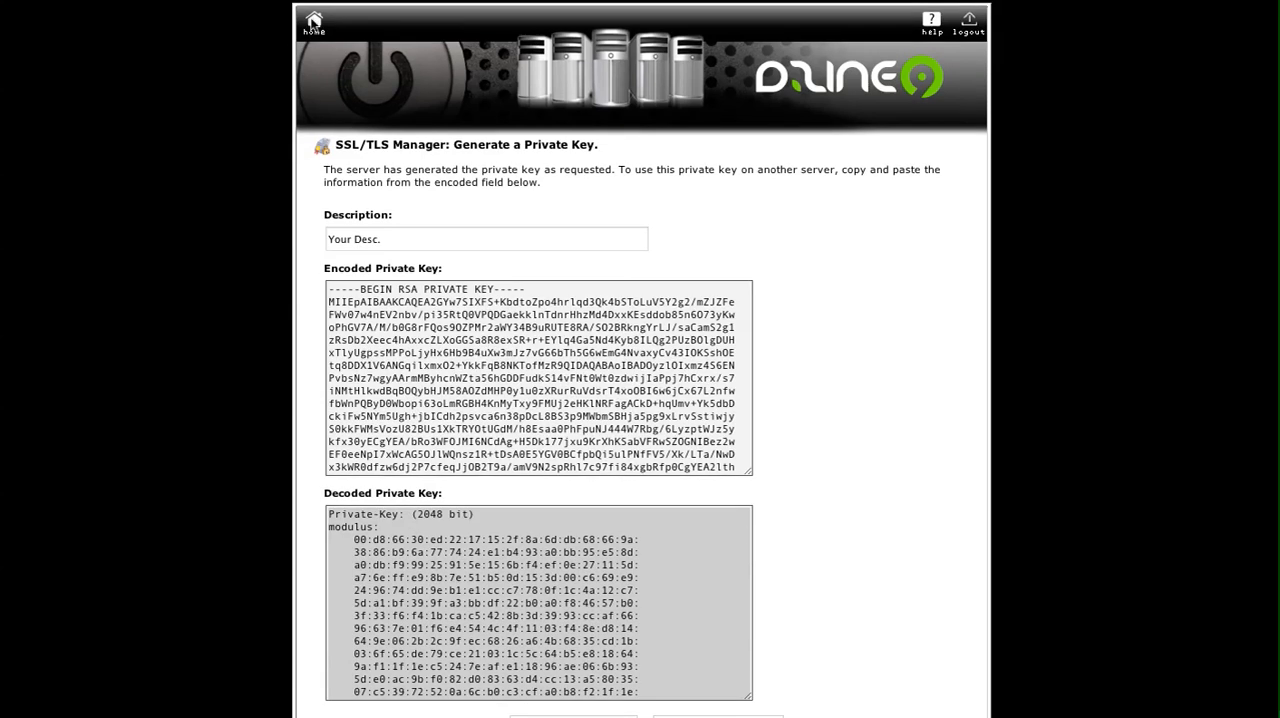
click(313, 20)
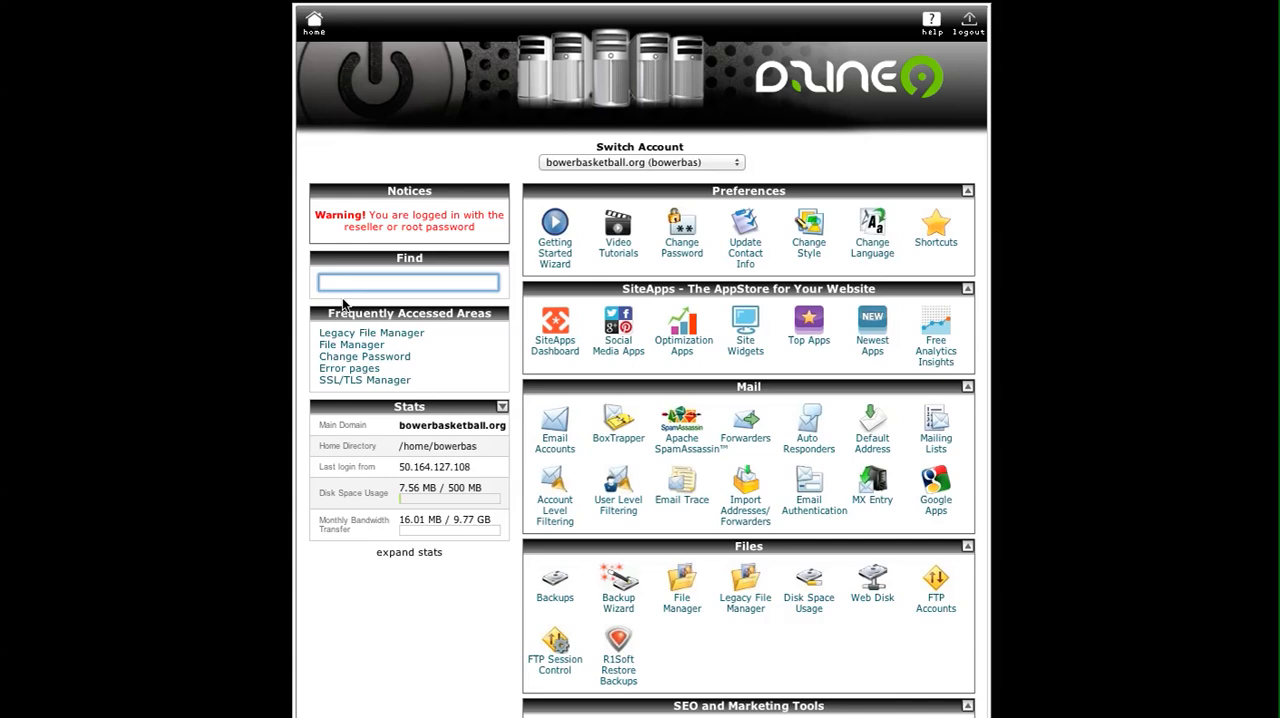
scroll(374, 302, down, 1)
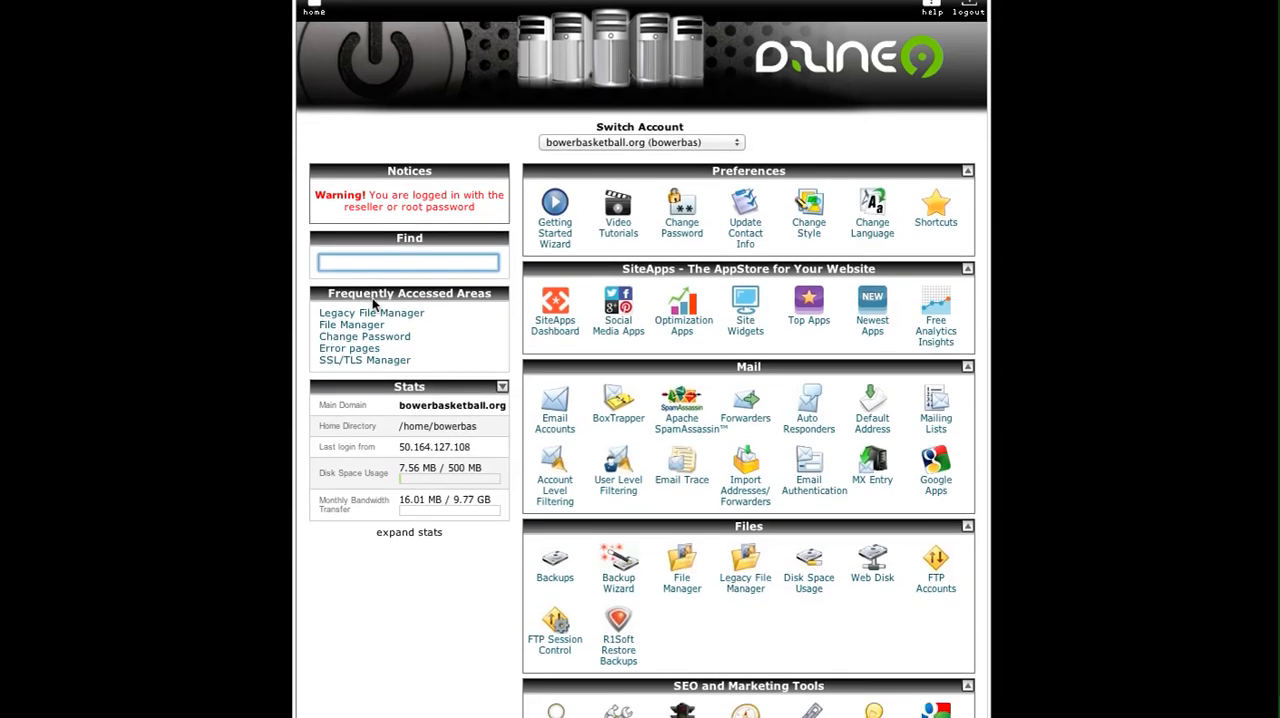
scroll(372, 300, down, 5)
scroll(374, 303, down, 2)
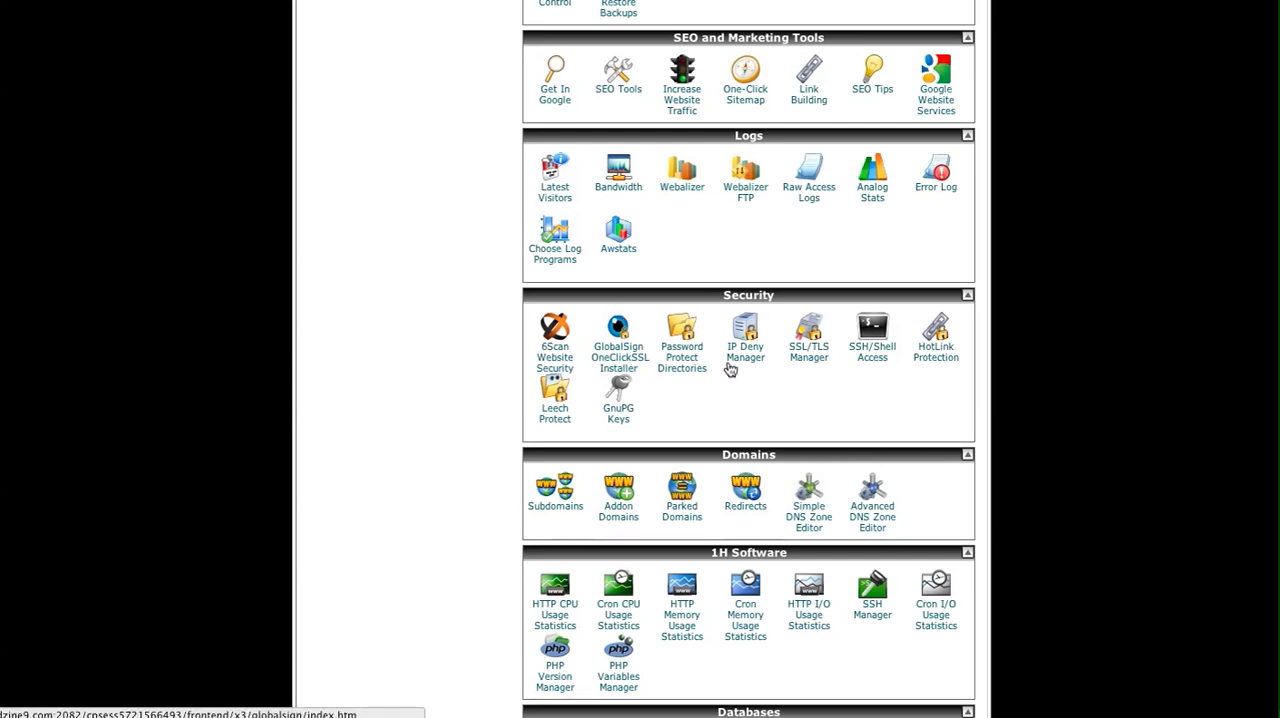
click(805, 360)
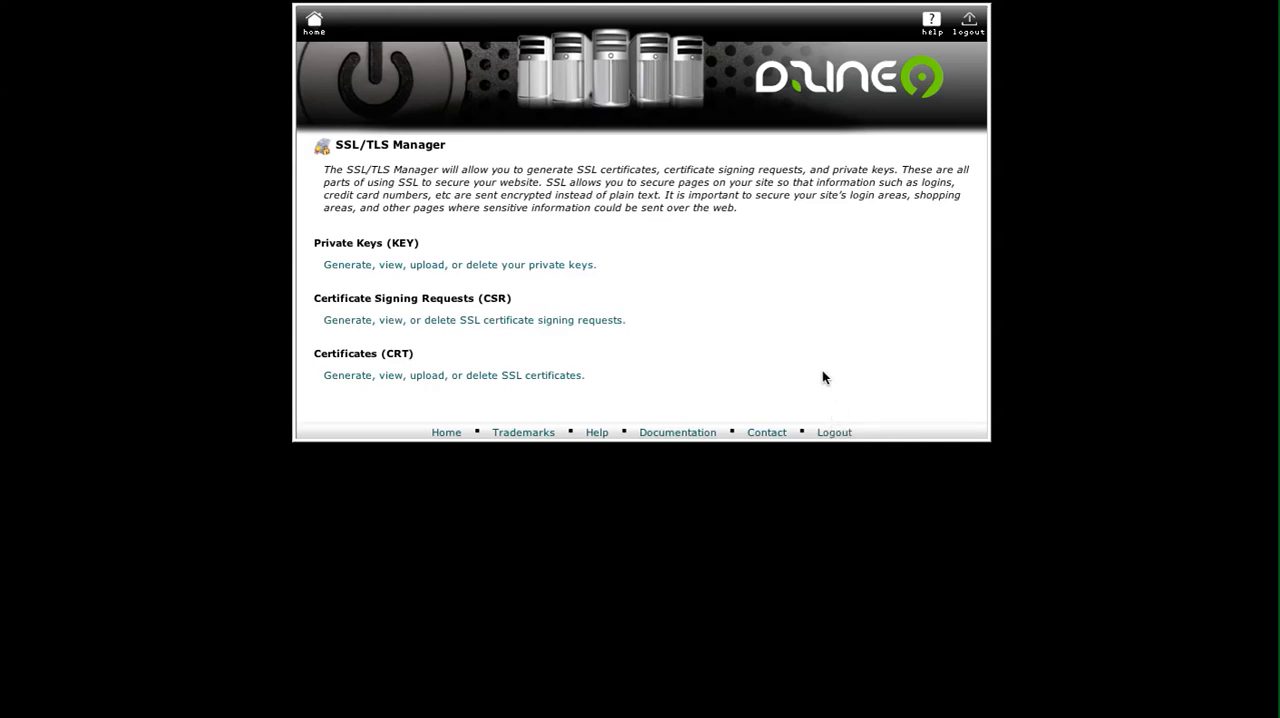
click(484, 322)
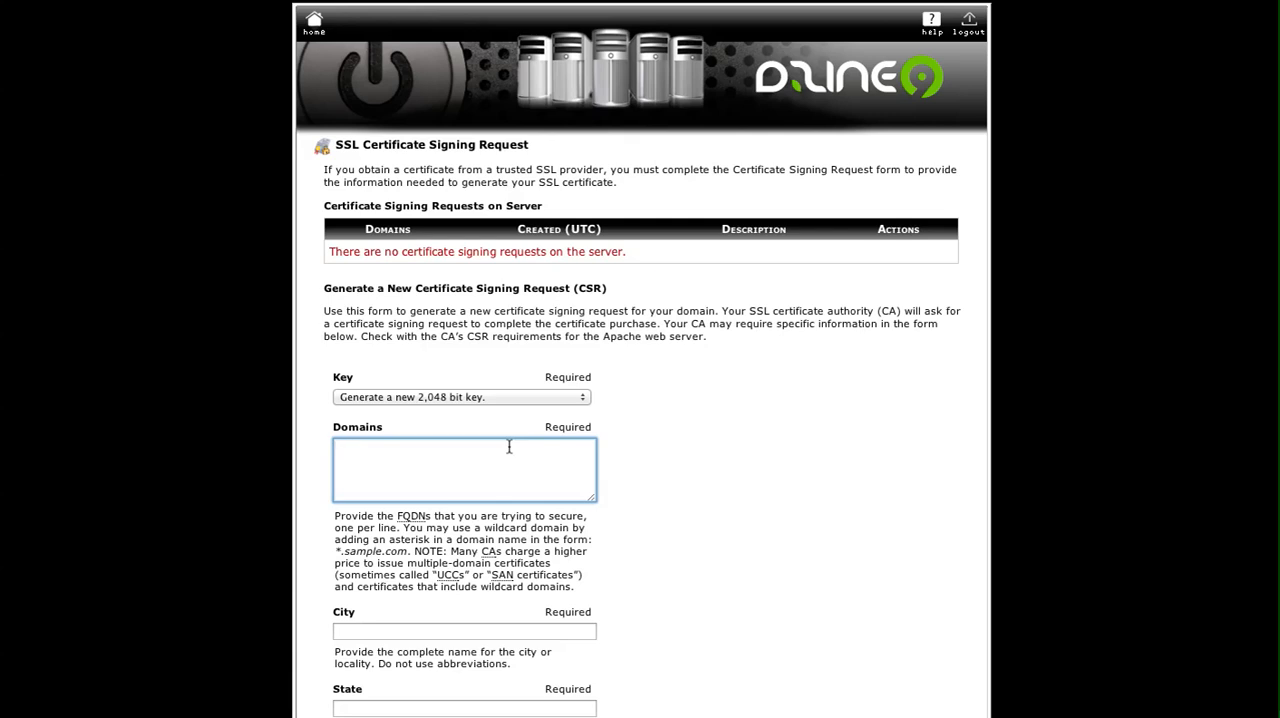
text(http://)
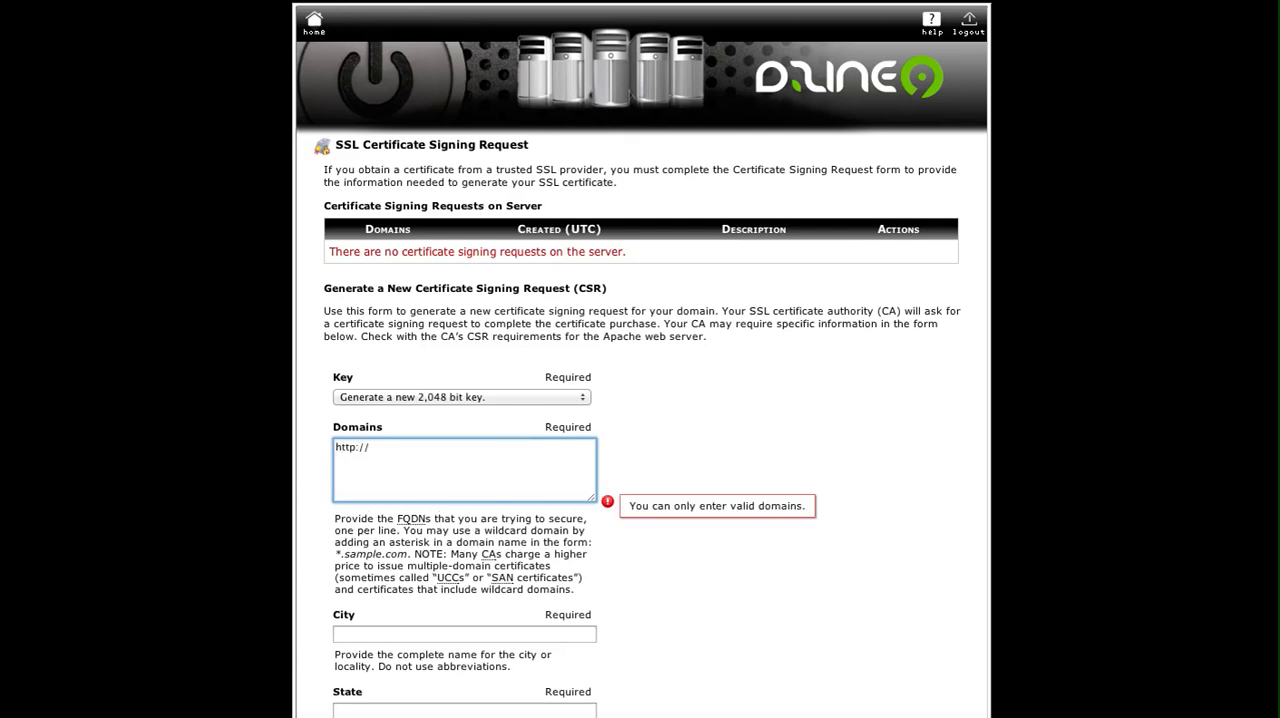
text(bowerbasketball.com)
Review the remaining certificate signing request fields, from city and state down to passphrase and description.
scroll(584, 522, down, 4)
click(475, 435)
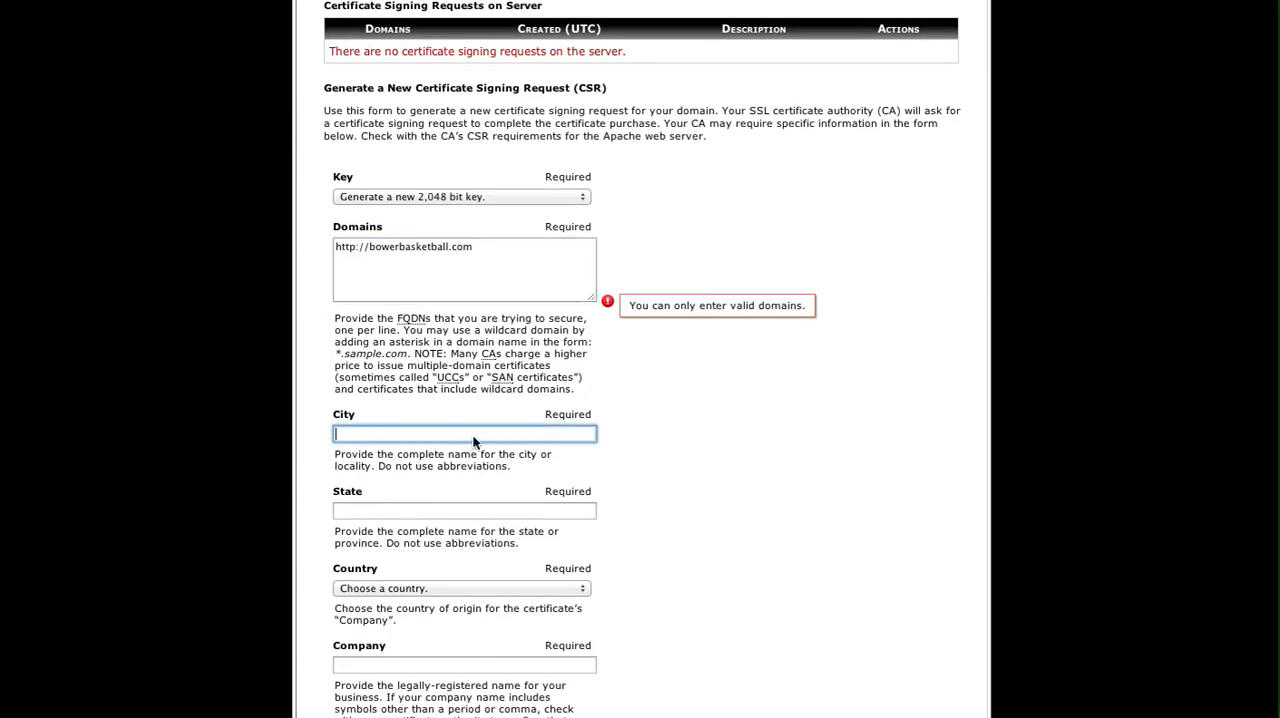
click(445, 510)
scroll(446, 520, down, 4)
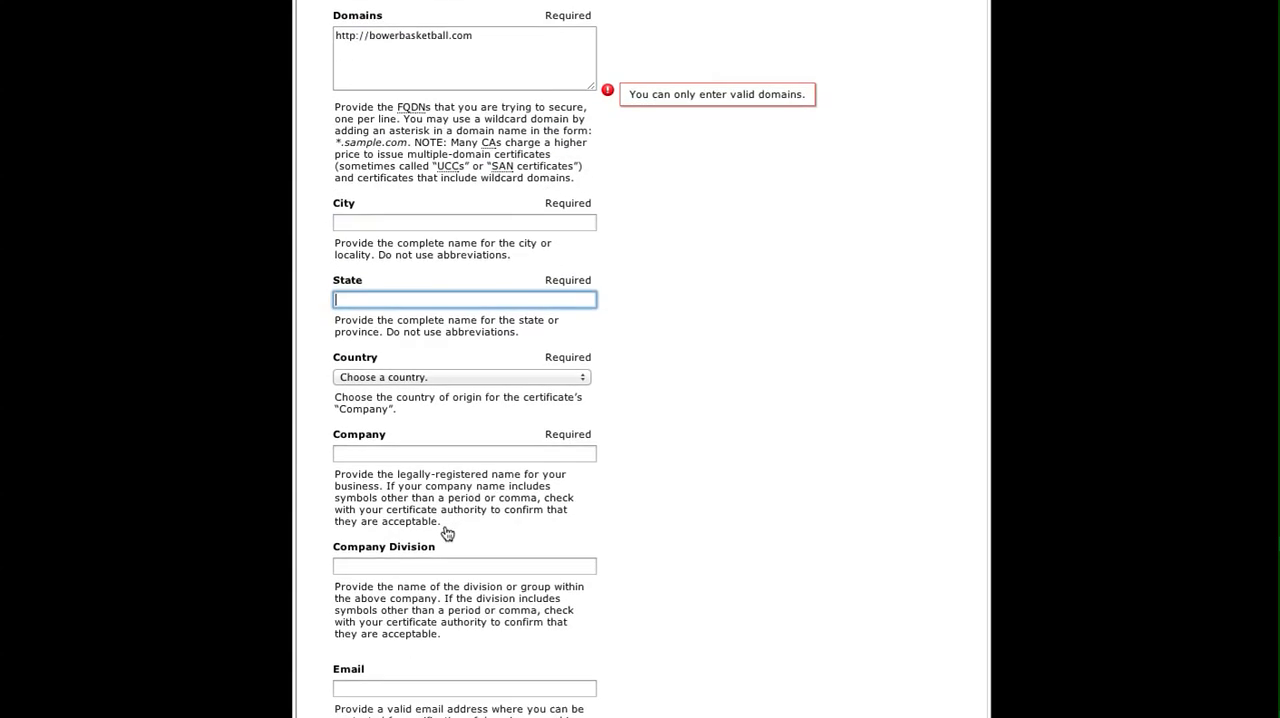
scroll(400, 462, down, 4)
scroll(400, 465, down, 4)
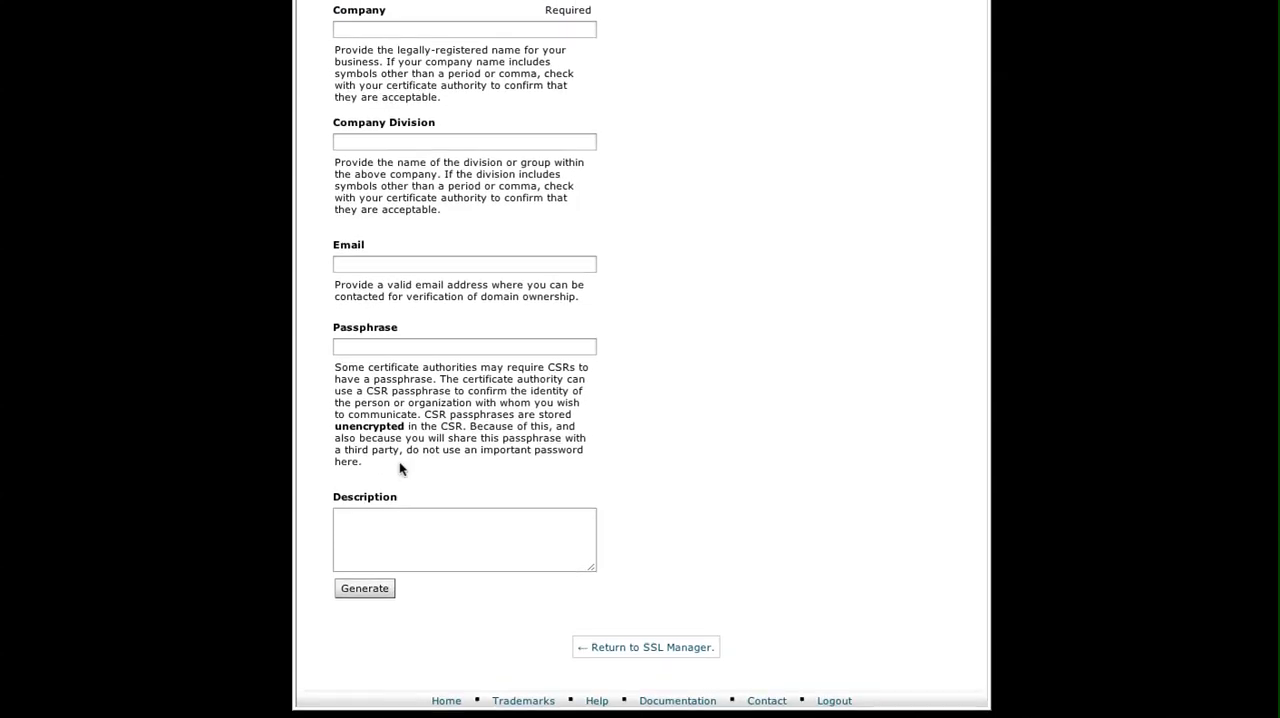
click(393, 523)
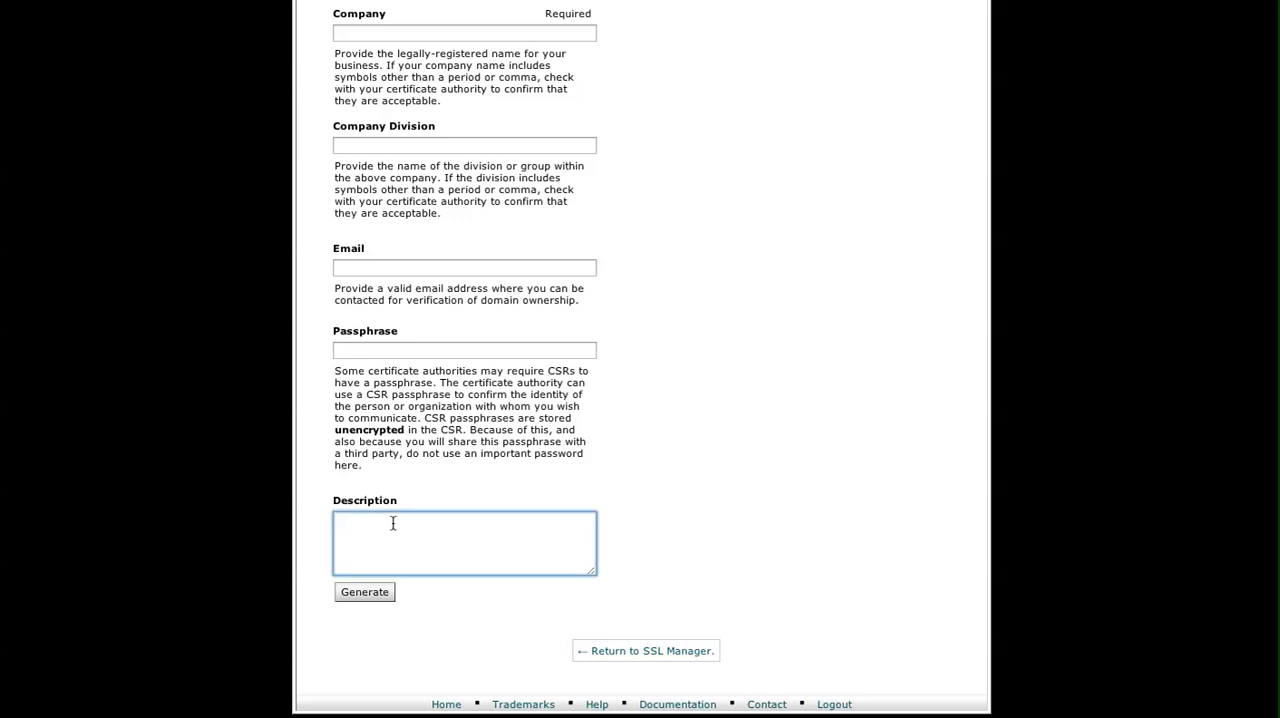
scroll(400, 523, up, 5)
scroll(405, 525, up, 3)
Fill in the city, state and United States as country from the saved autofill entry suggested for the city.
click(401, 474)
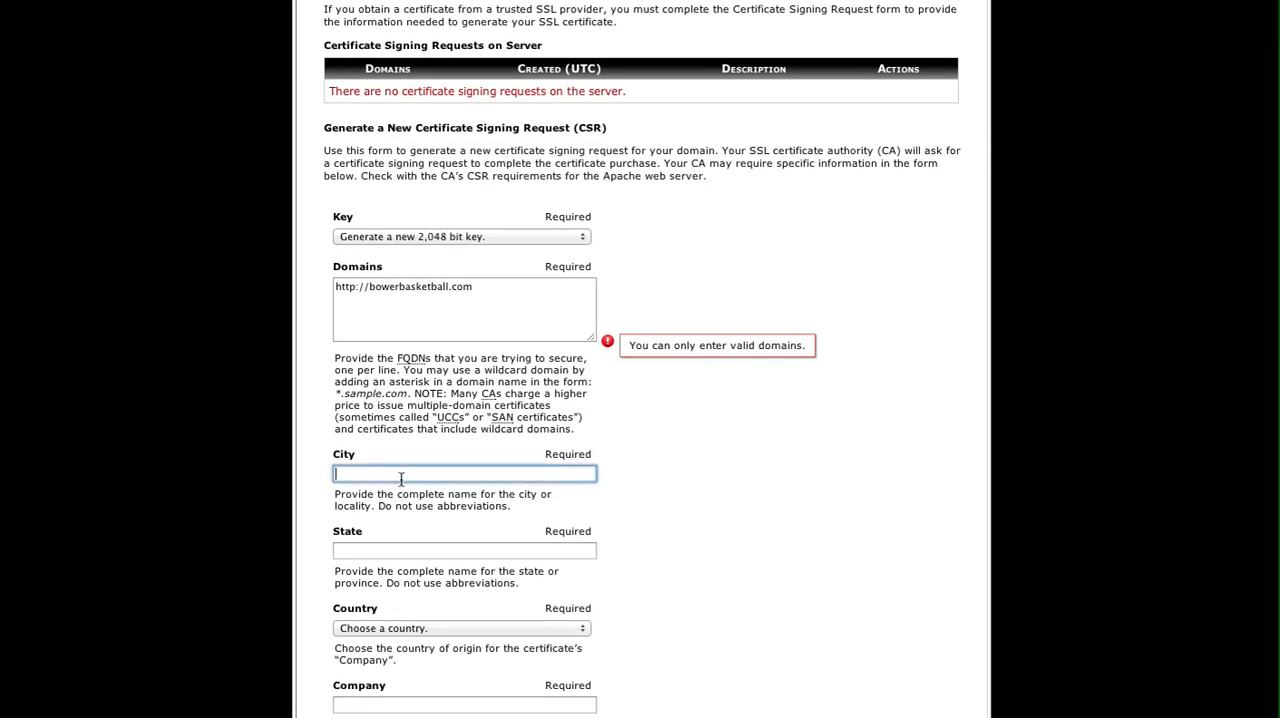
text(Will)
key(Down)
key(Return)
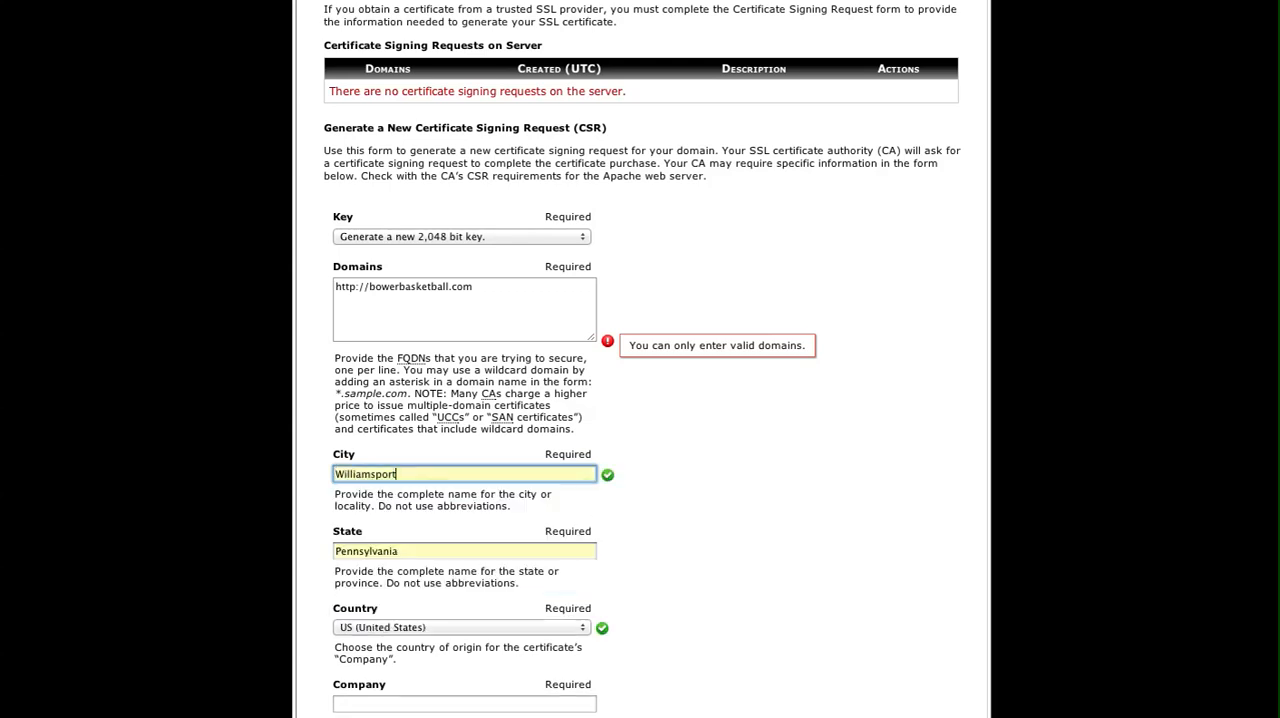
Set the certificate signing request's company name to DZINE9.
scroll(402, 540, down, 3)
click(405, 528)
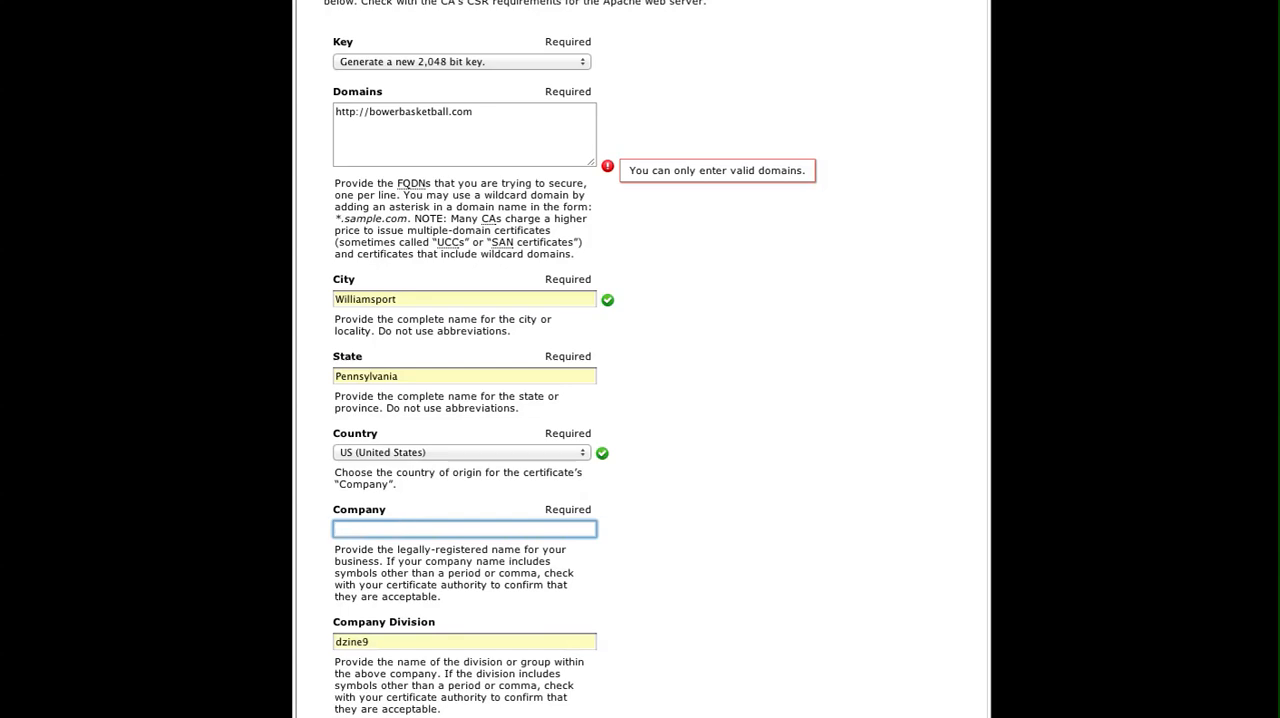
text(DZINE)
click(404, 548)
scroll(401, 555, down, 3)
scroll(402, 556, down, 2)
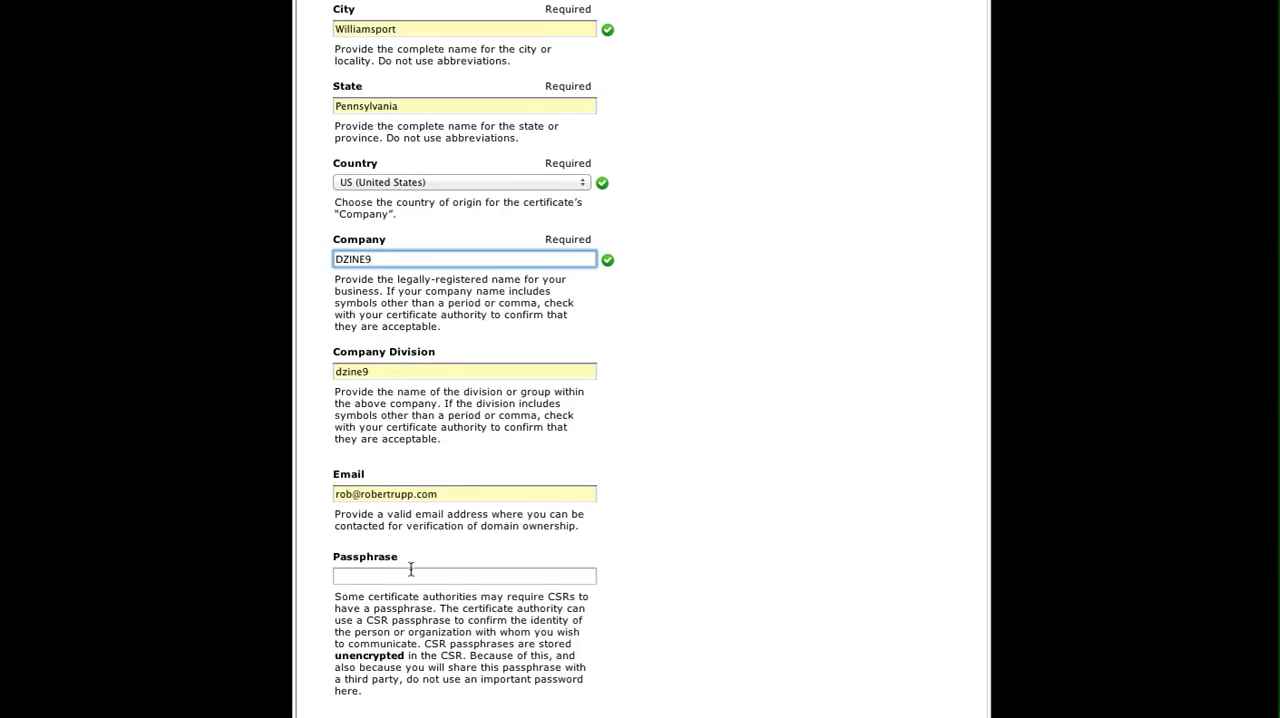
click(360, 494)
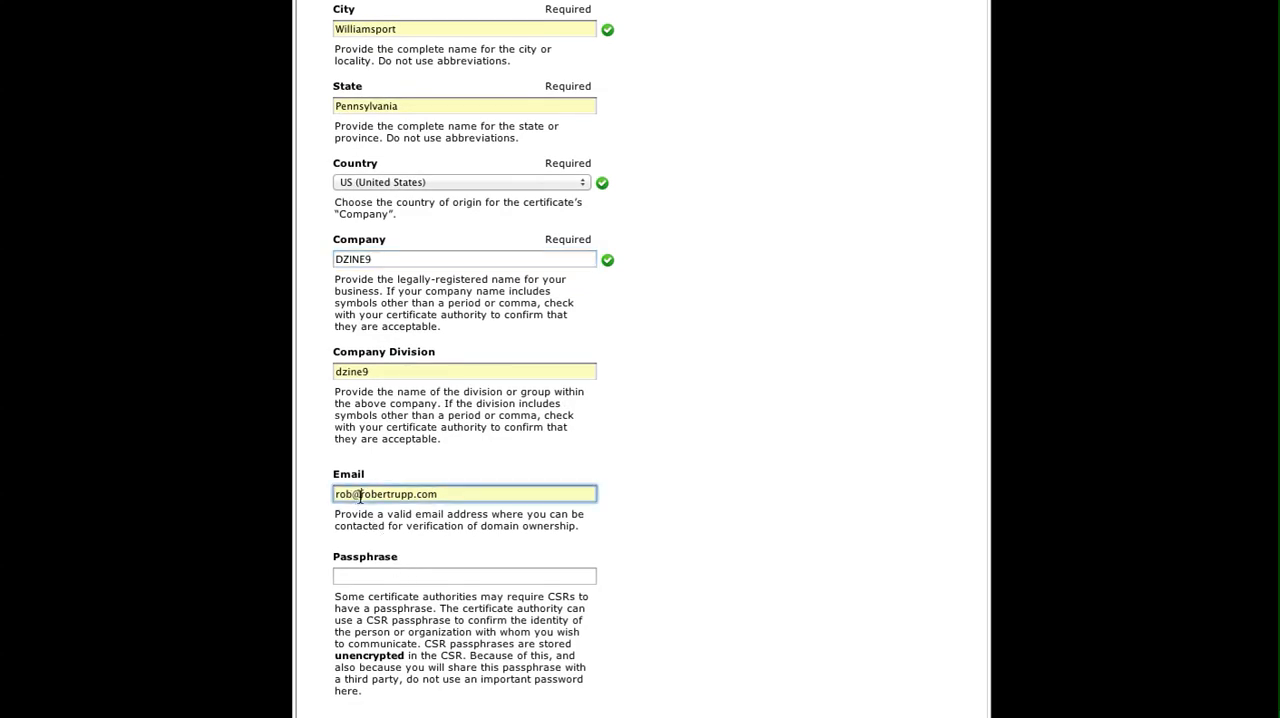
triple_click(360, 494)
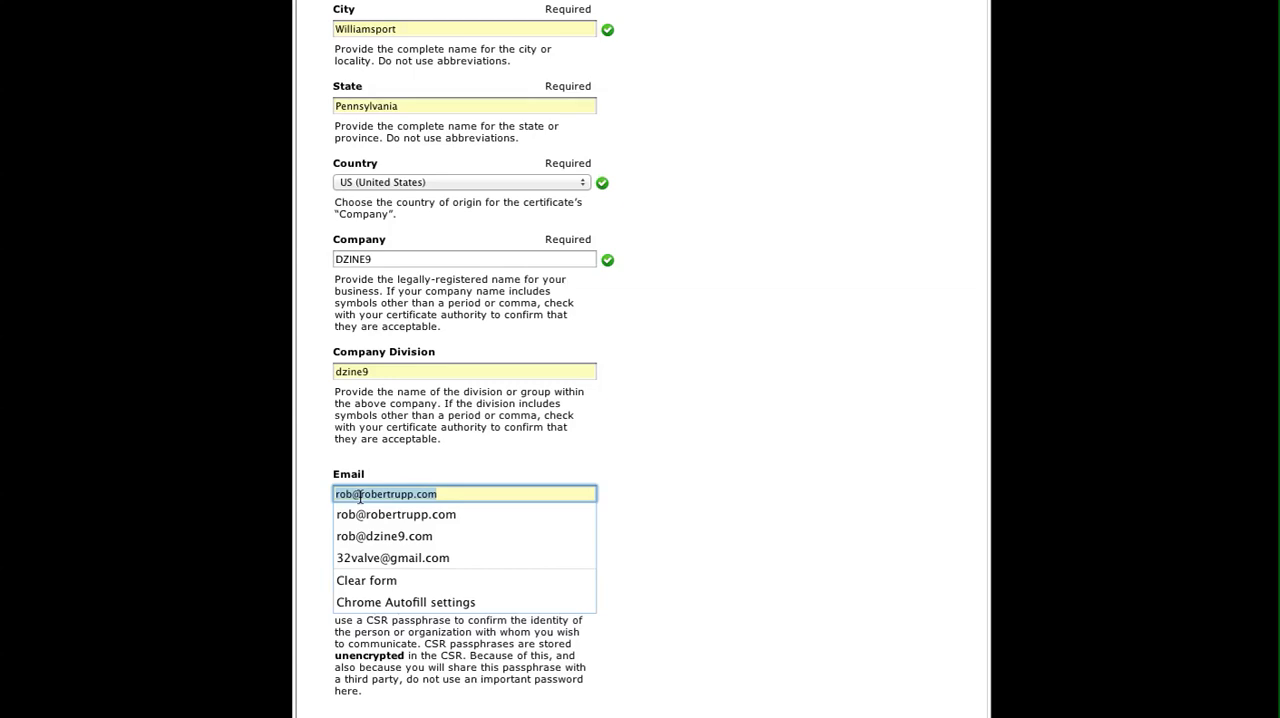
click(614, 542)
Enter a passphrase for the certificate signing request.
scroll(614, 542, down, 2)
scroll(614, 549, down, 1)
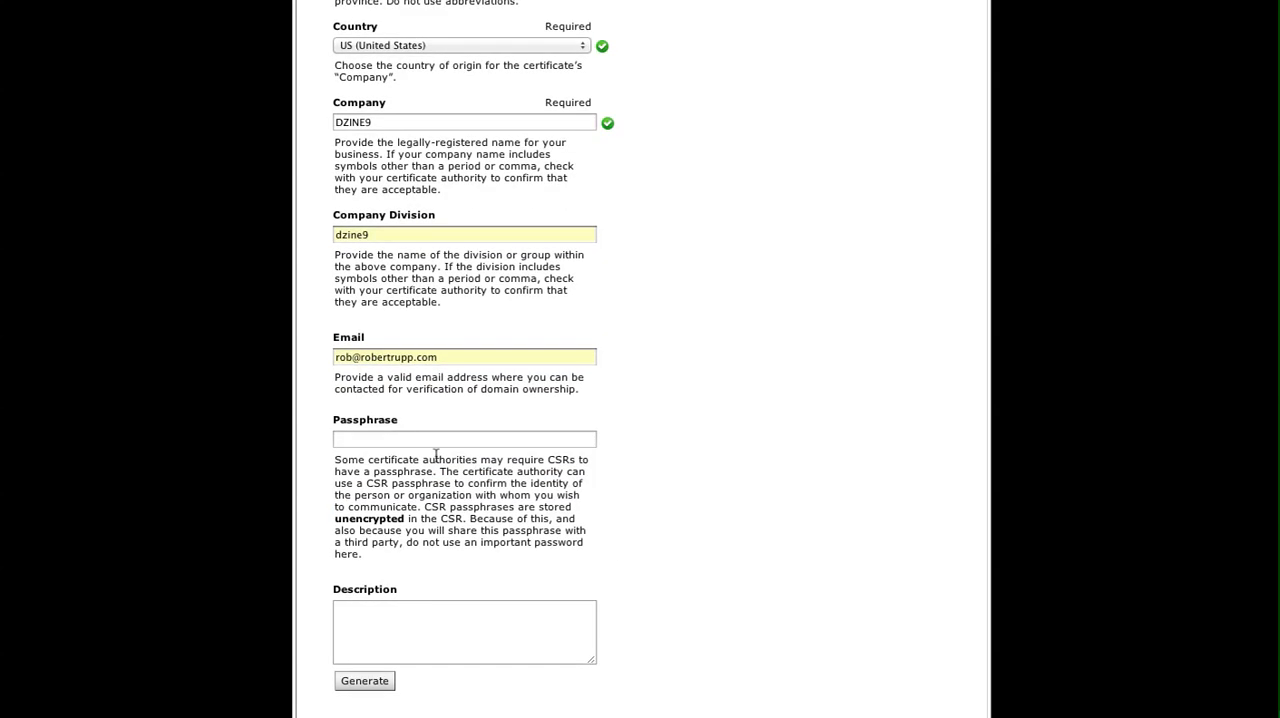
click(388, 440)
scroll(410, 490, down, 2)
scroll(410, 490, down, 1)
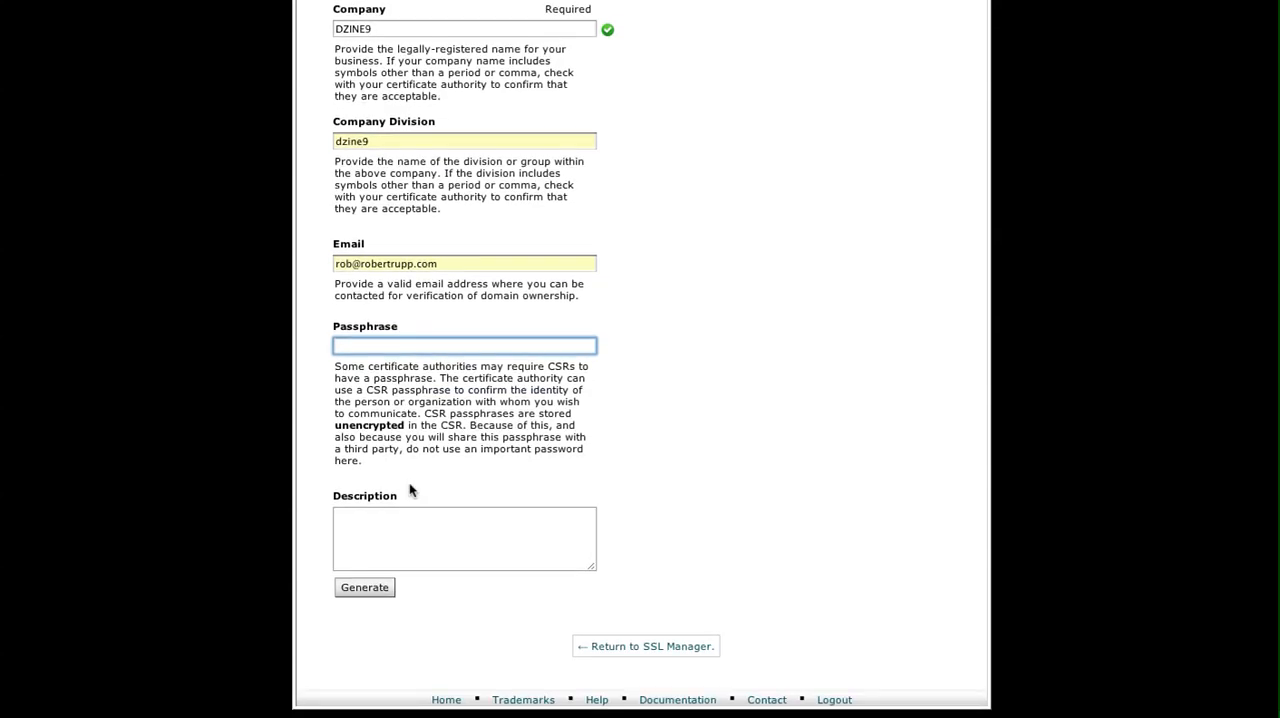
text(123)
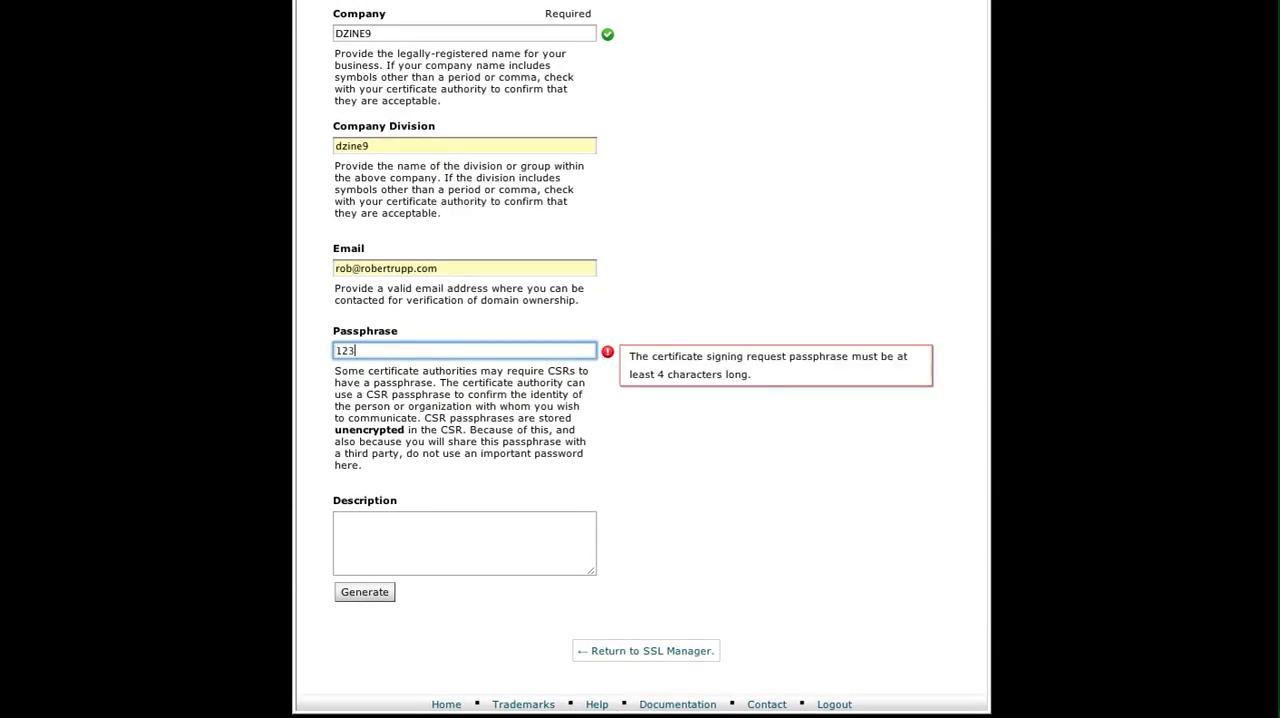
text(456789098)
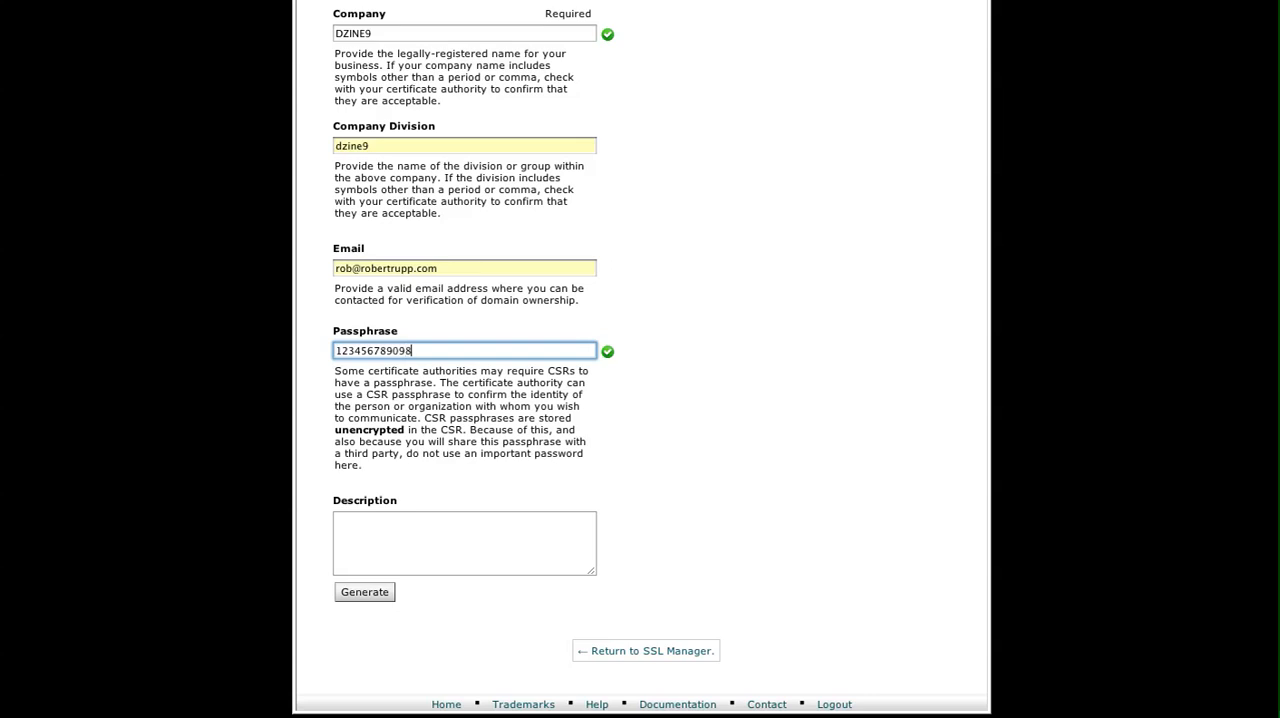
text(7654321)
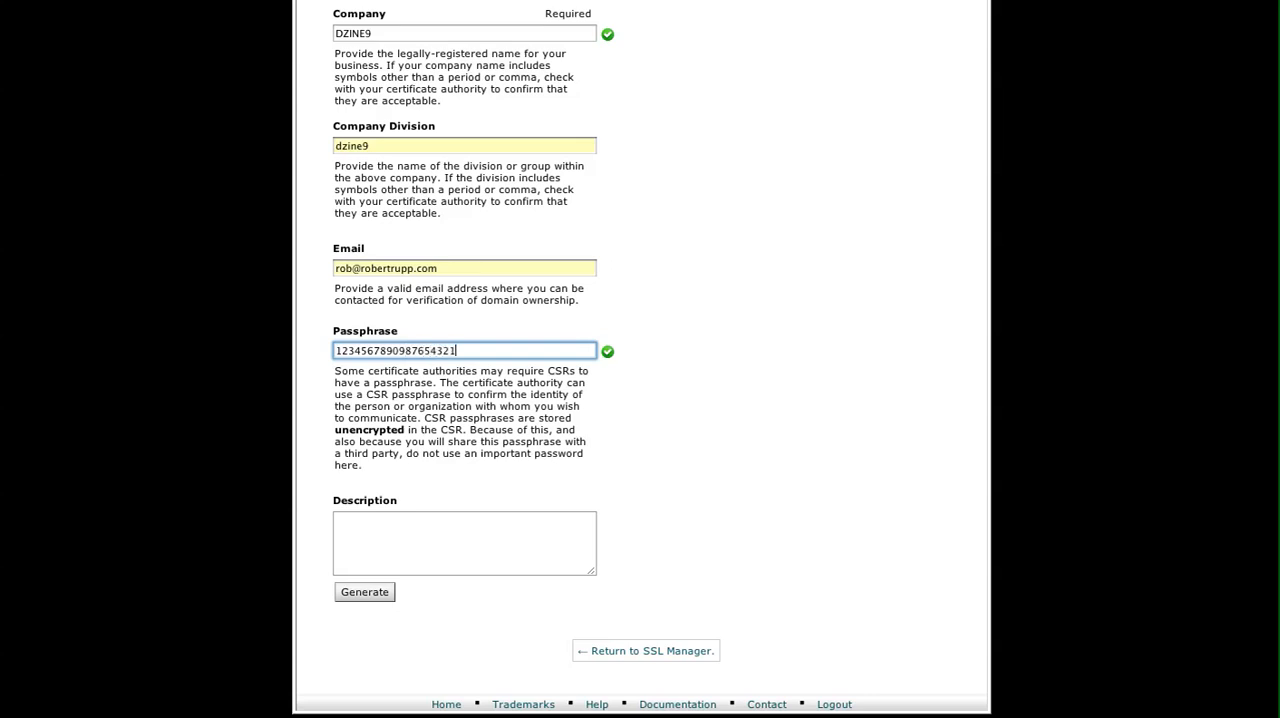
Set the request's description to demo and try to generate the certificate signing request.
click(466, 529)
text(demo)
click(386, 592)
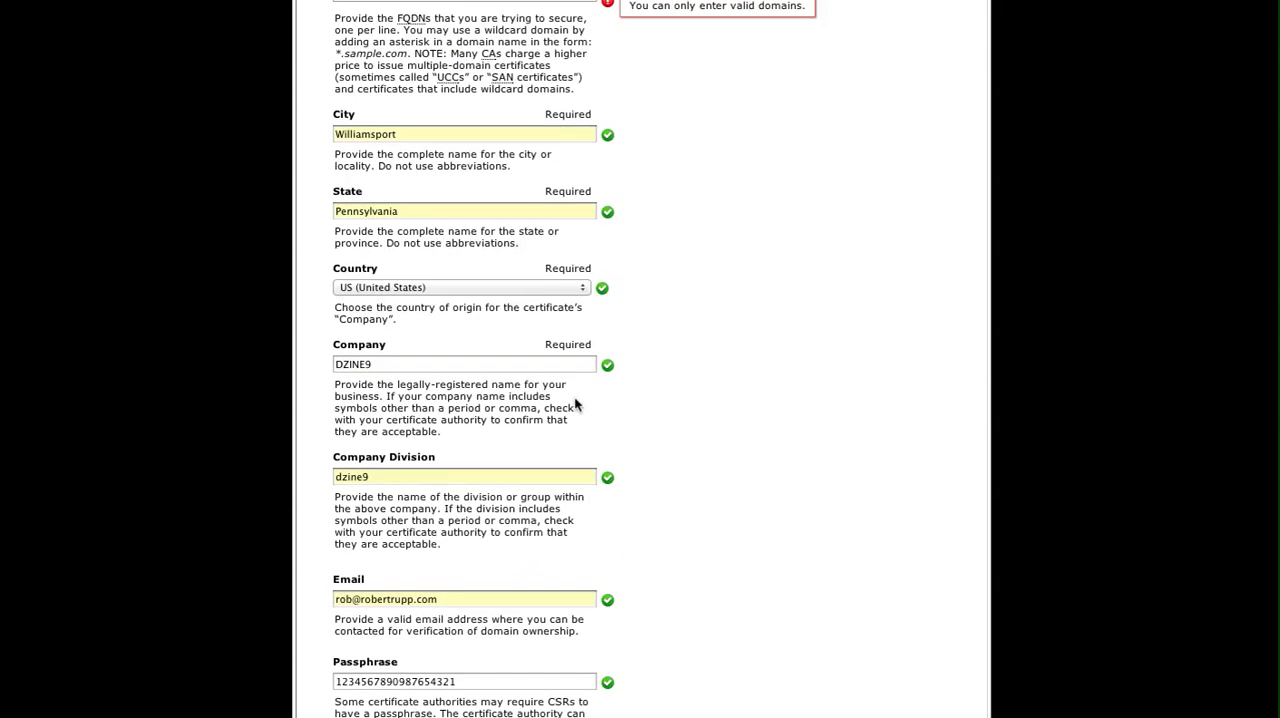
scroll(620, 399, up, 5)
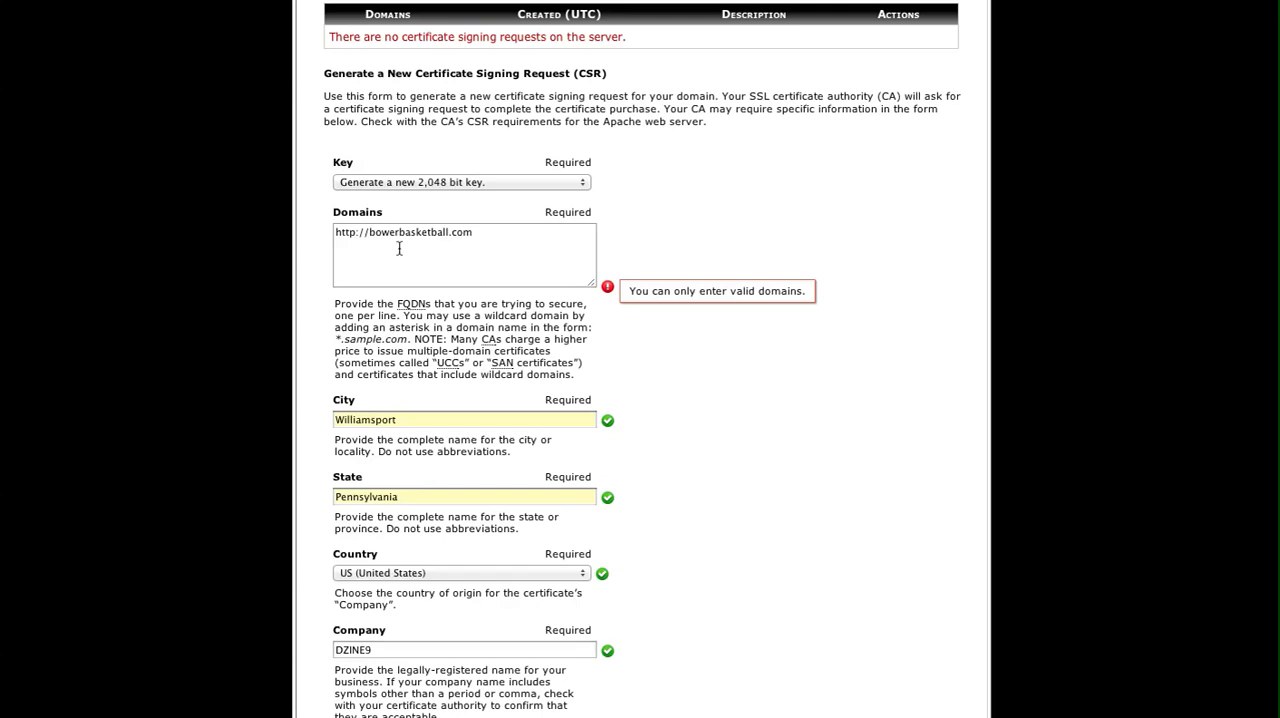
drag(369, 232, 298, 241)
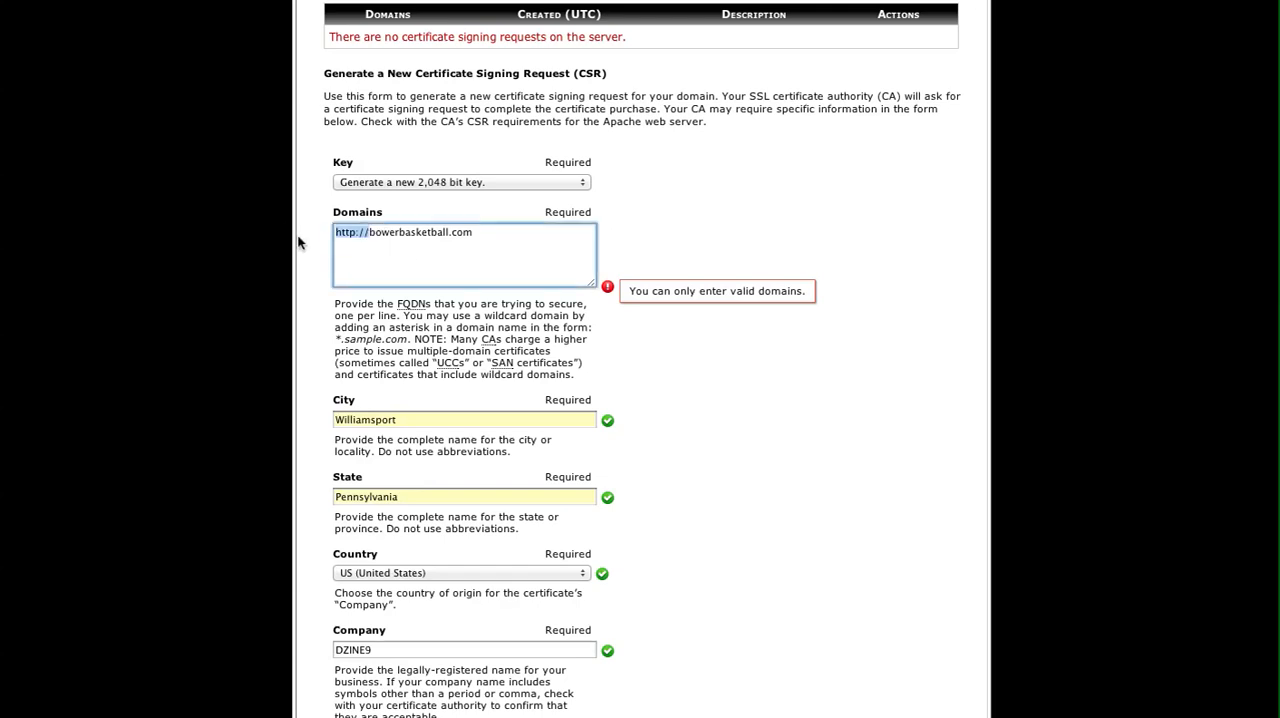
key(BackSpace)
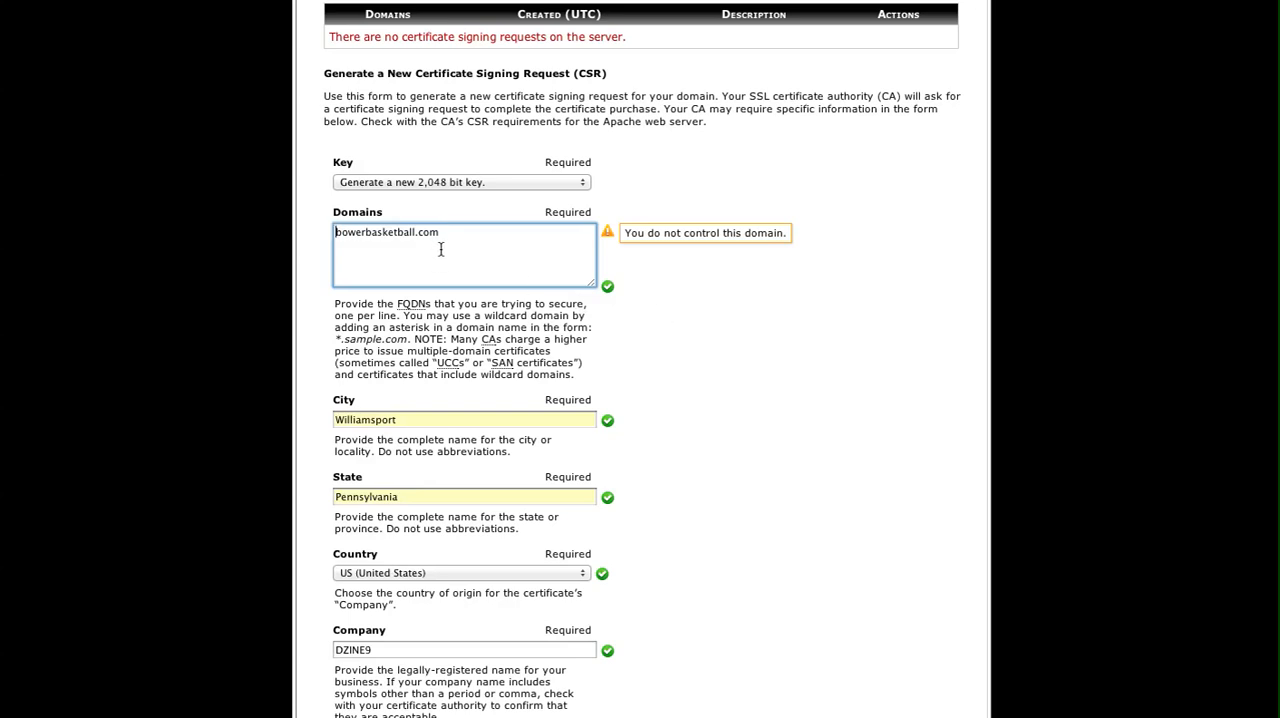
scroll(718, 420, down, 1)
scroll(718, 420, down, 10)
click(386, 594)
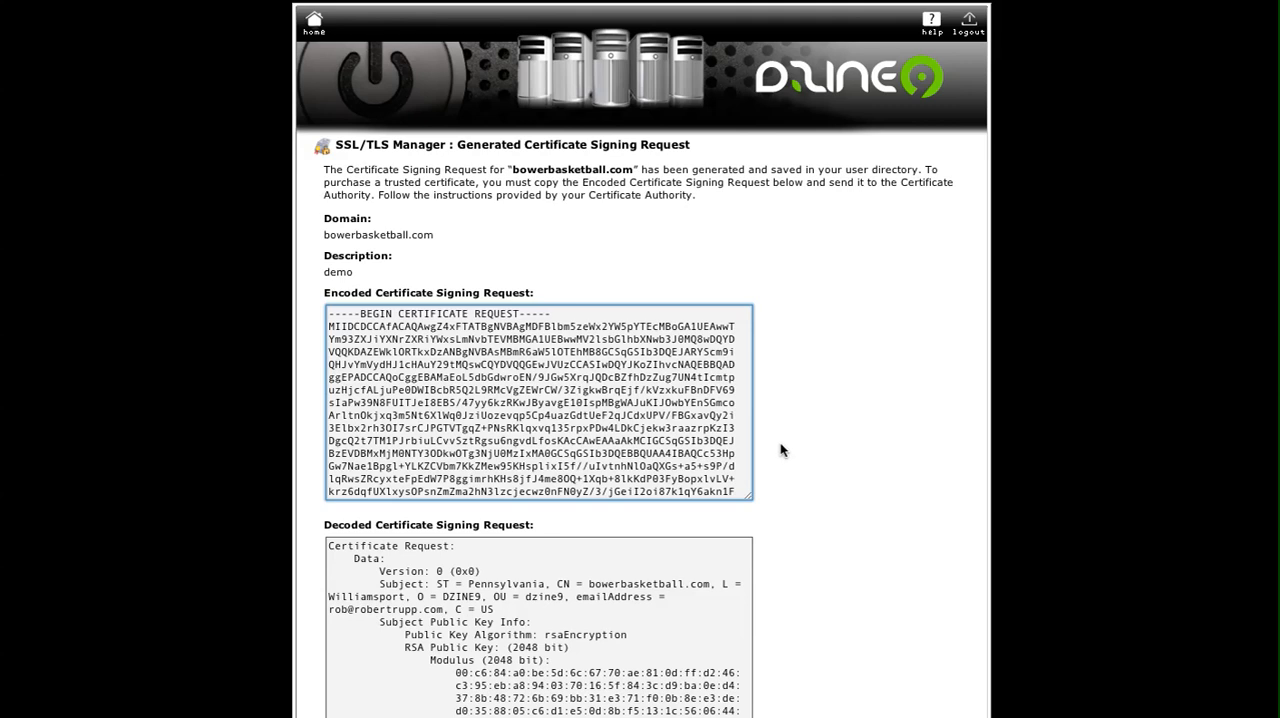
Review the generated certificate signing request and key in their encoded and decoded forms.
scroll(787, 441, down, 2)
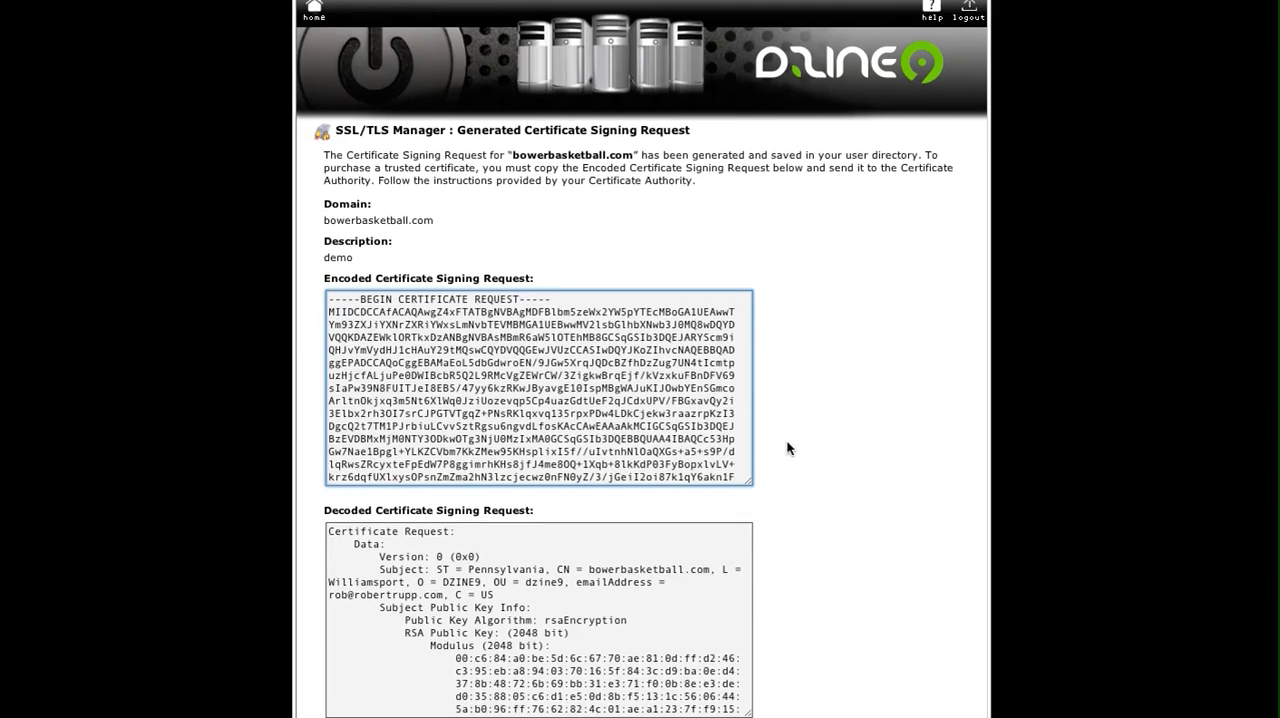
scroll(788, 450, down, 2)
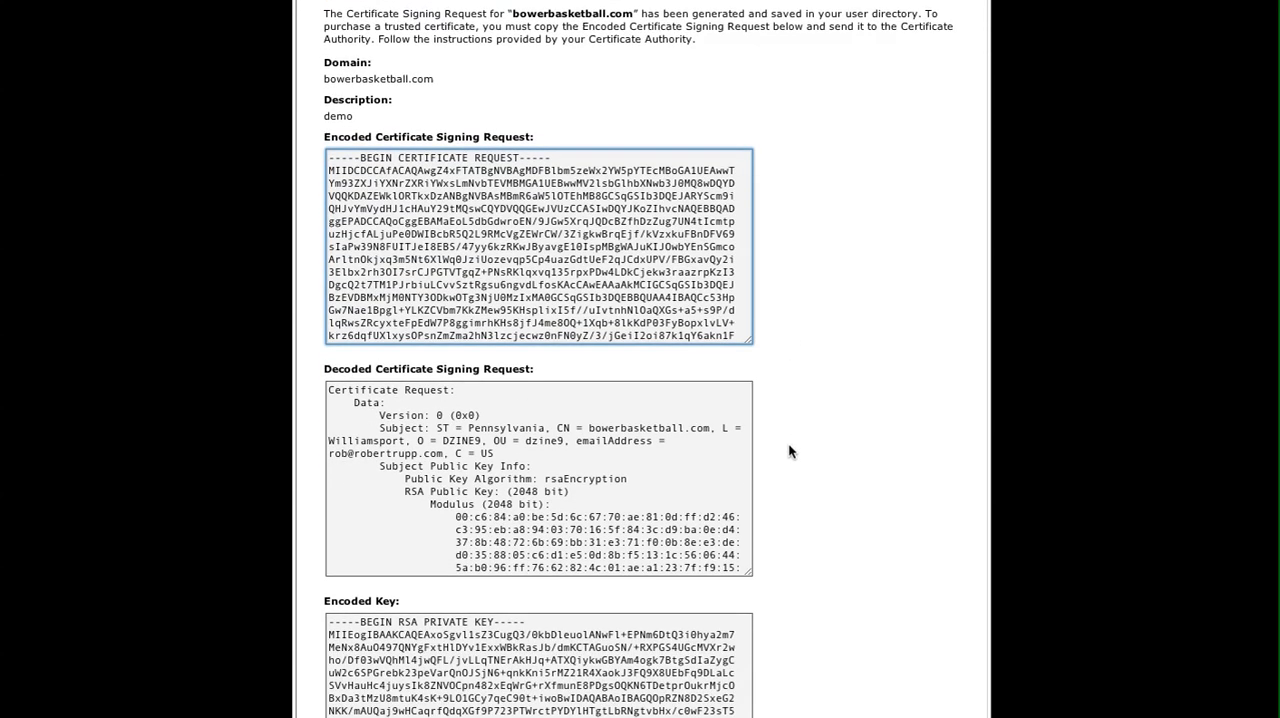
scroll(788, 442, down, 1)
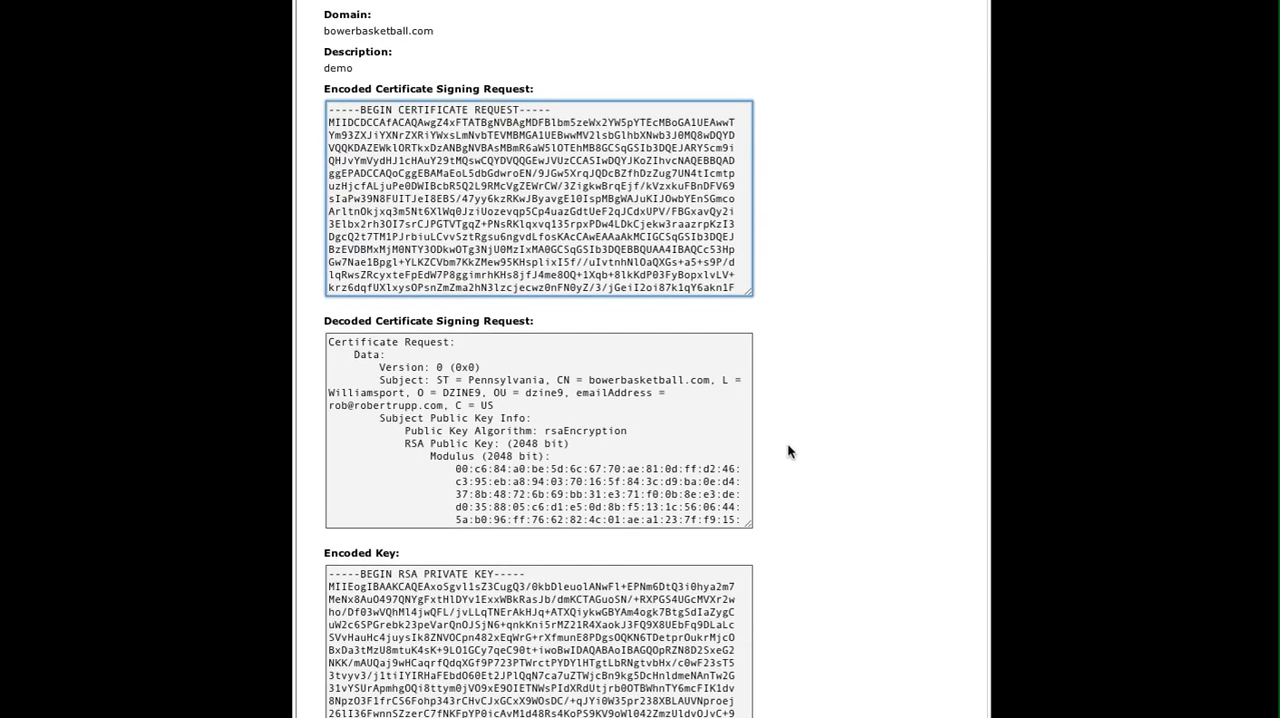
scroll(788, 452, down, 5)
scroll(788, 450, down, 2)
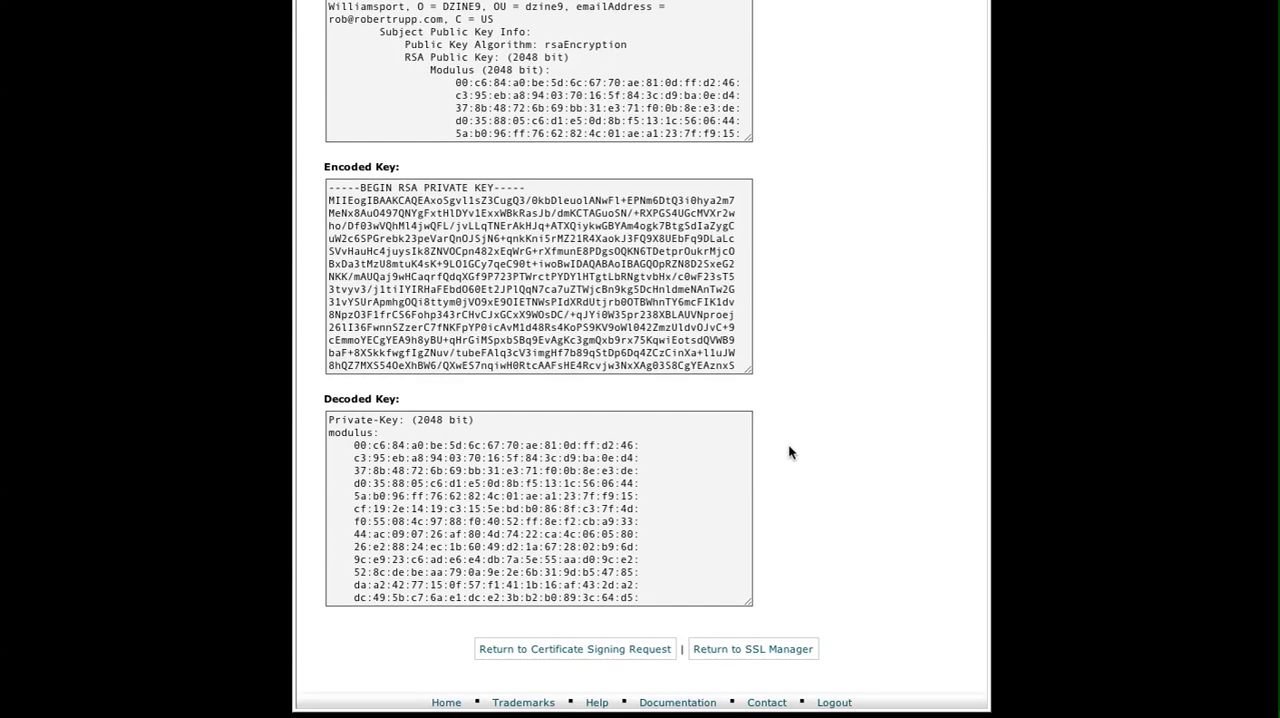
scroll(790, 450, up, 1)
scroll(793, 451, up, 10)
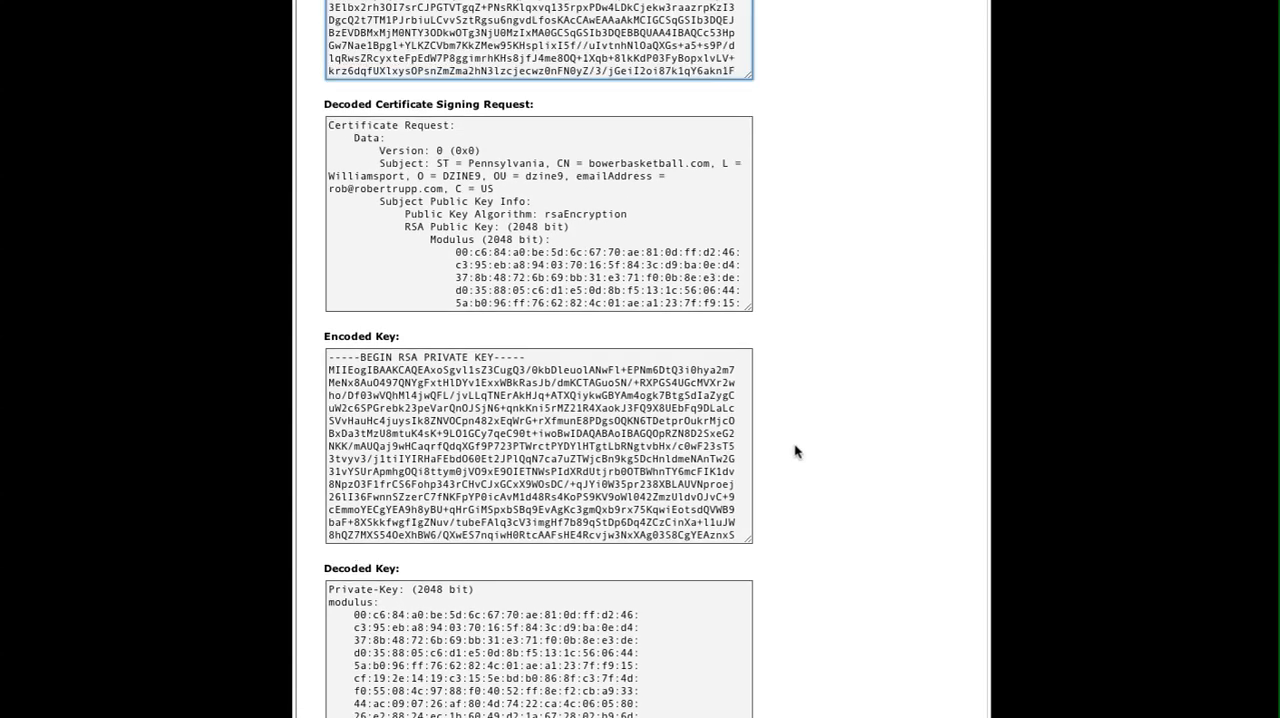
scroll(797, 451, down, 6)
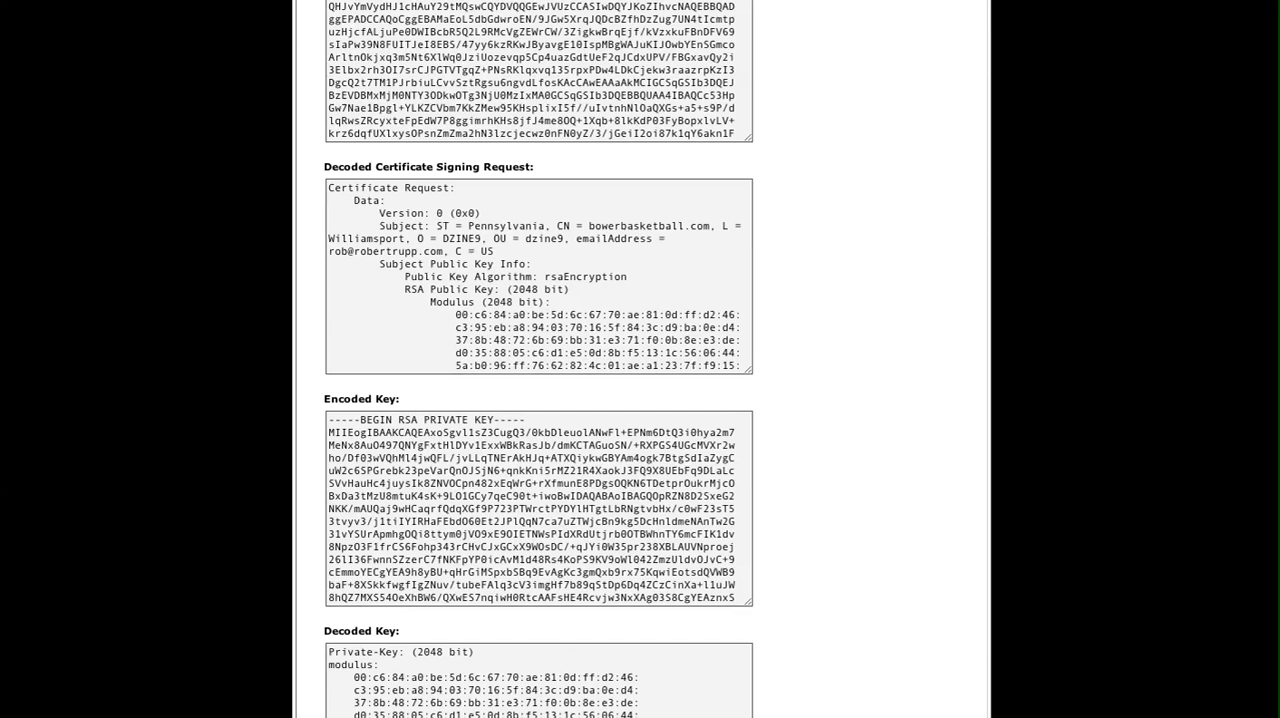
Copy the whole encoded certificate signing request, including its BEGIN and END lines.
scroll(125, 211, up, 4)
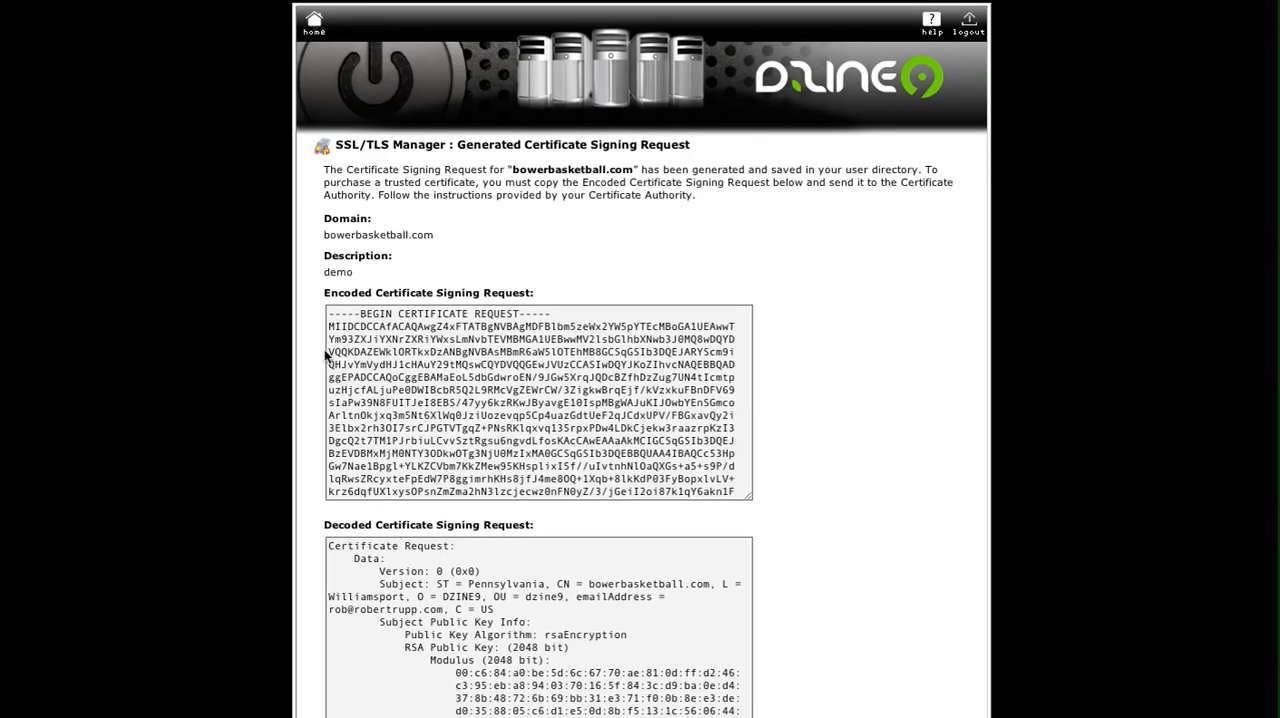
click(418, 339)
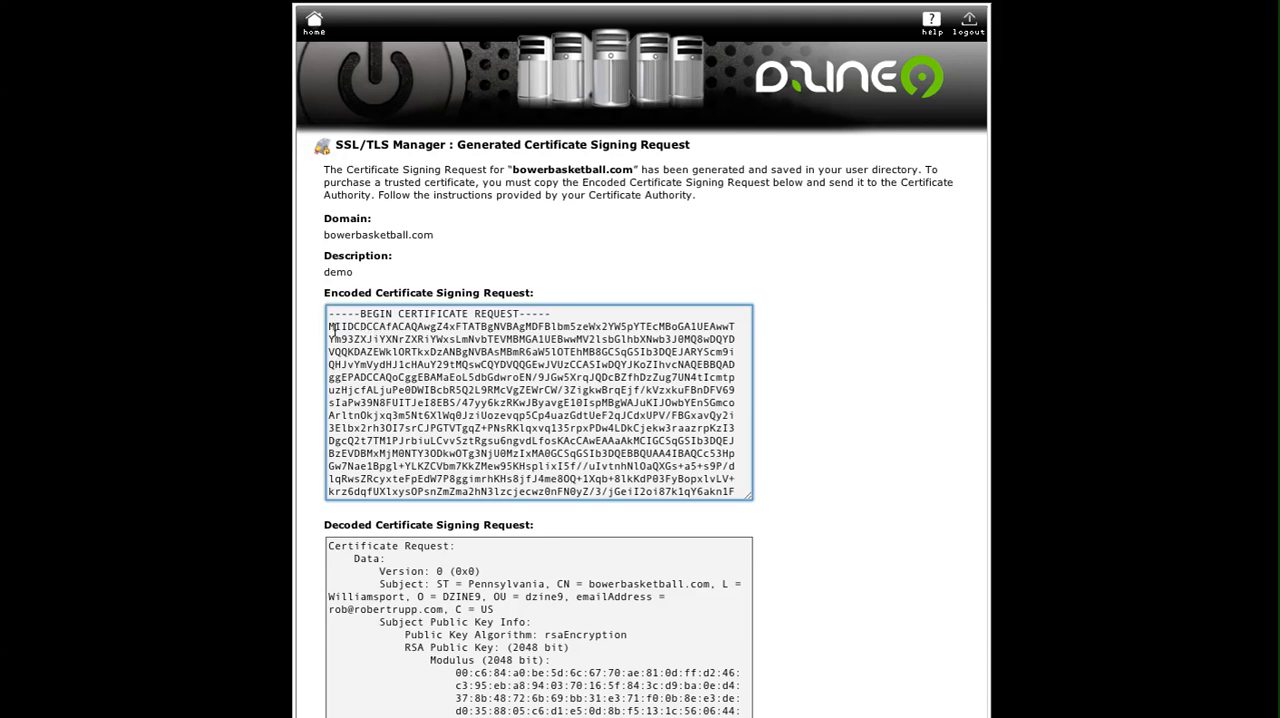
drag(335, 314, 707, 686)
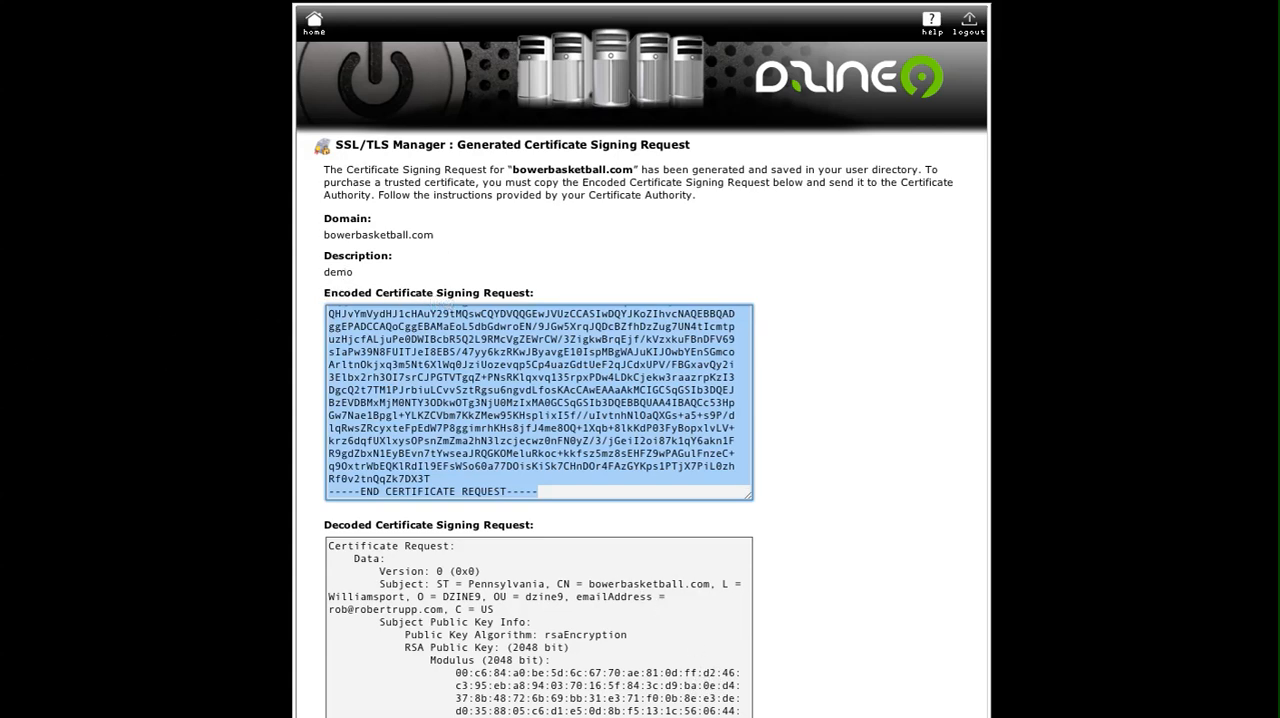
Switch to the untitled text document and paste the certificate signing request below the private key, separated by blank lines.
key(super+Tab)
drag(0, 4, 664, 0)
click(455, 431)
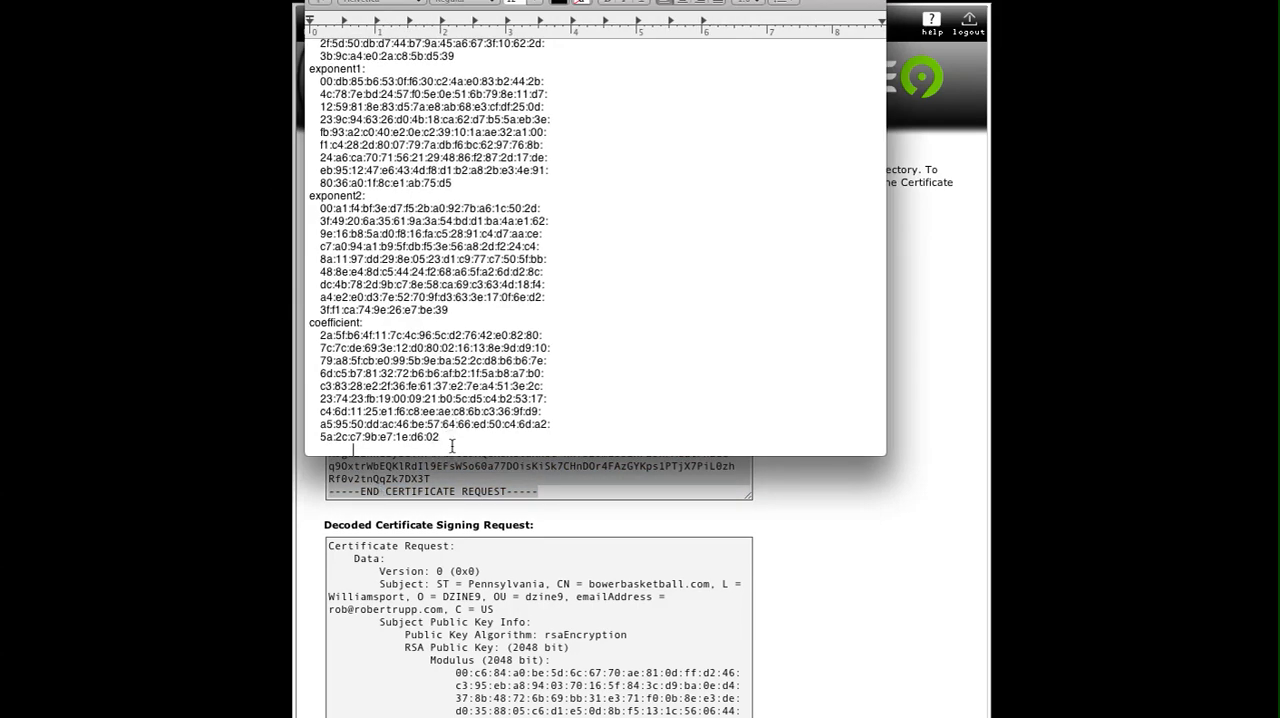
key(Return)
key(Return)
key(Return)
key(Return)
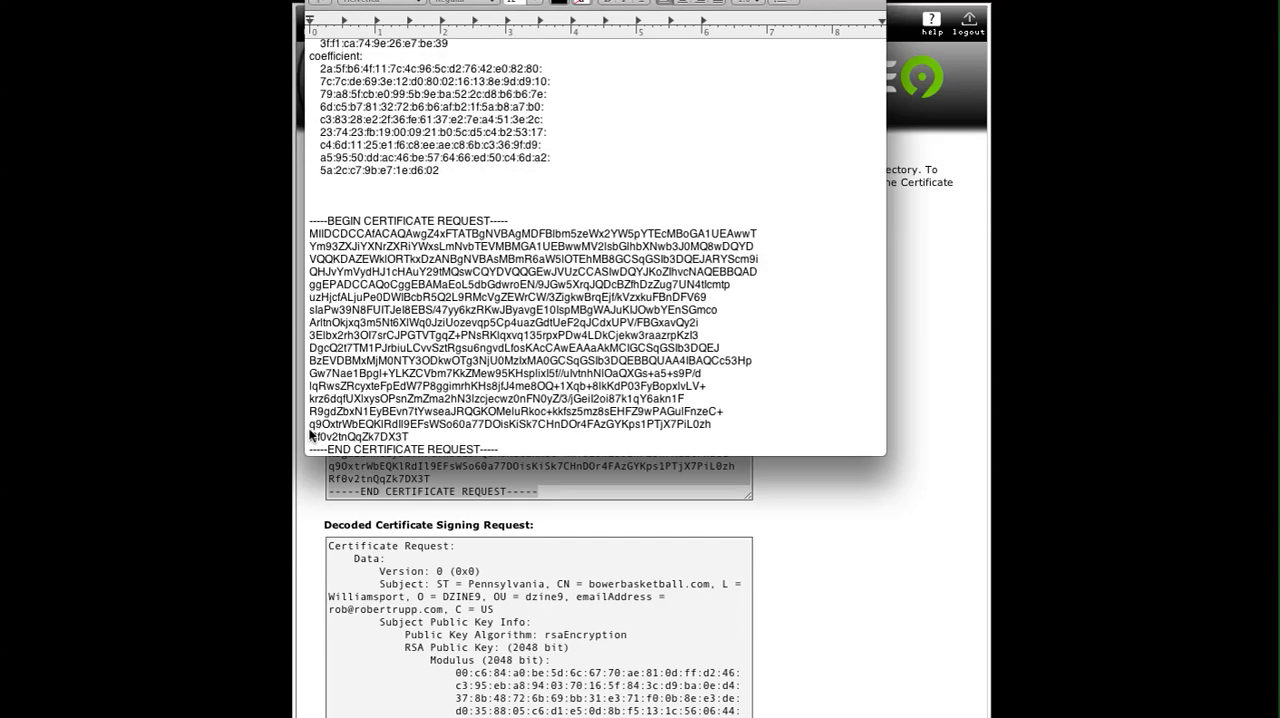
drag(746, 0, 704, 52)
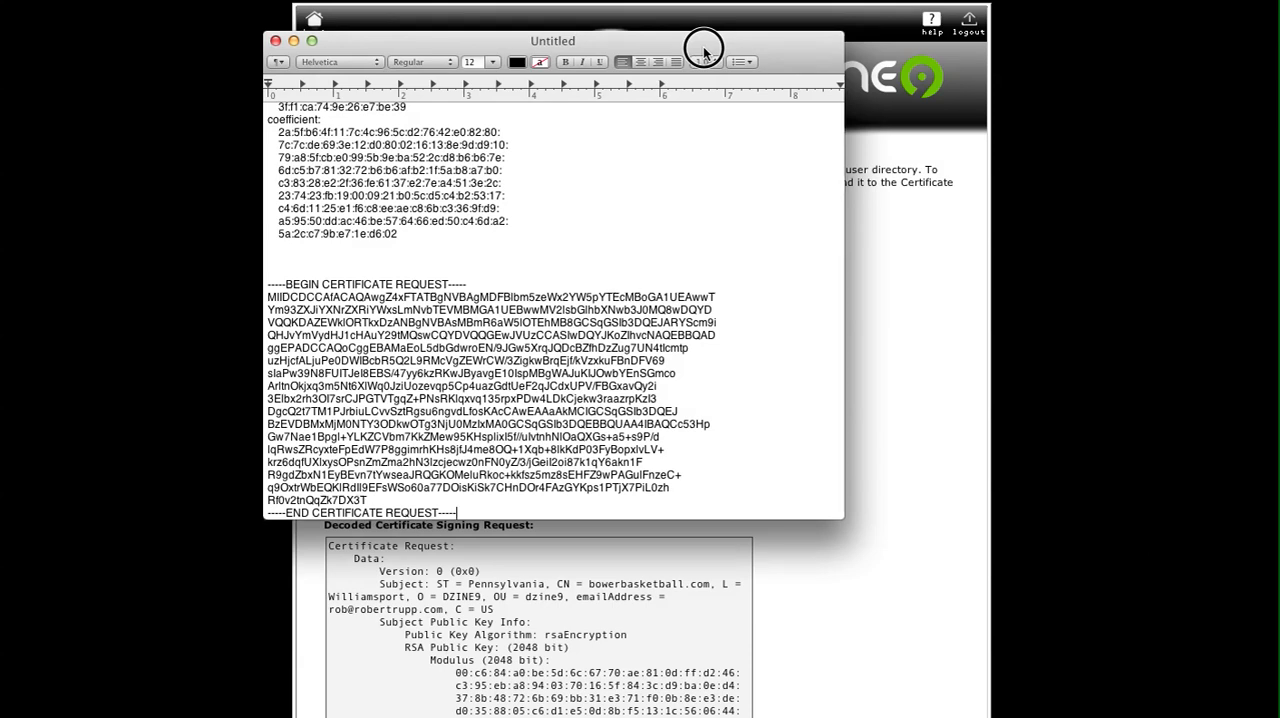
drag(704, 52, 0, 12)
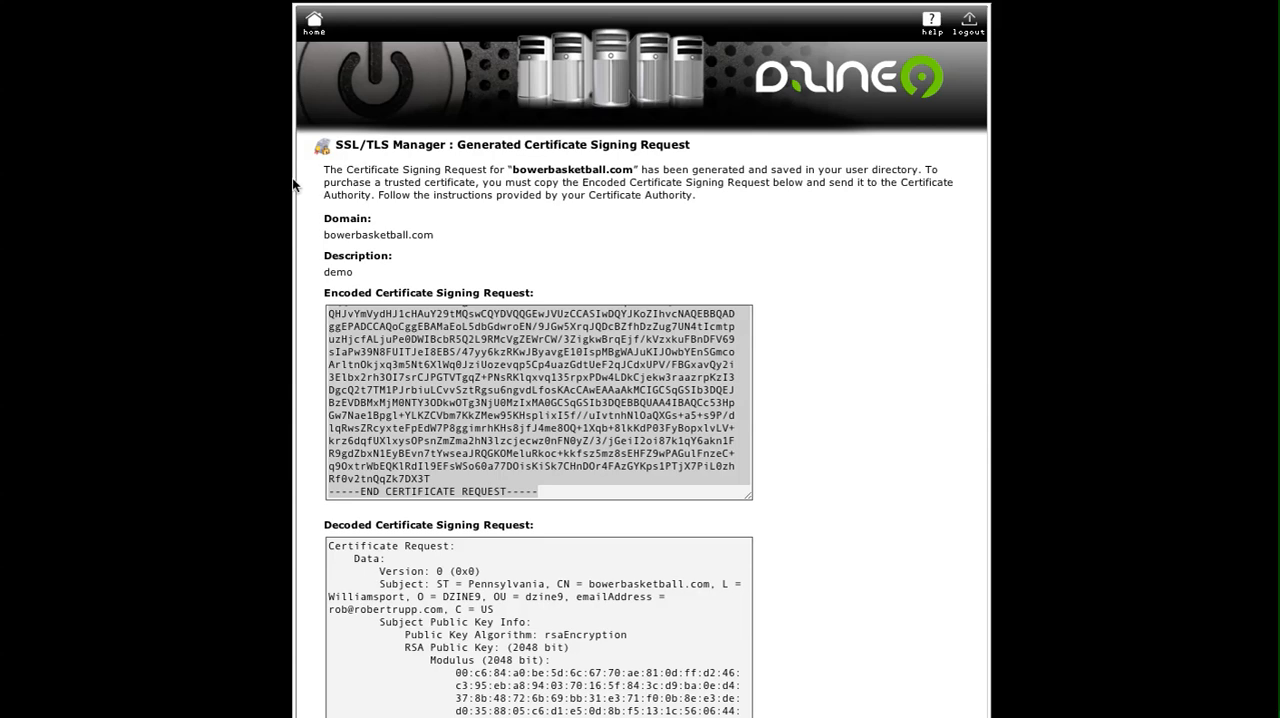
Open the SSL/TLS Manager's certificates page from the control panel home and review its certificate upload and generation forms.
click(310, 30)
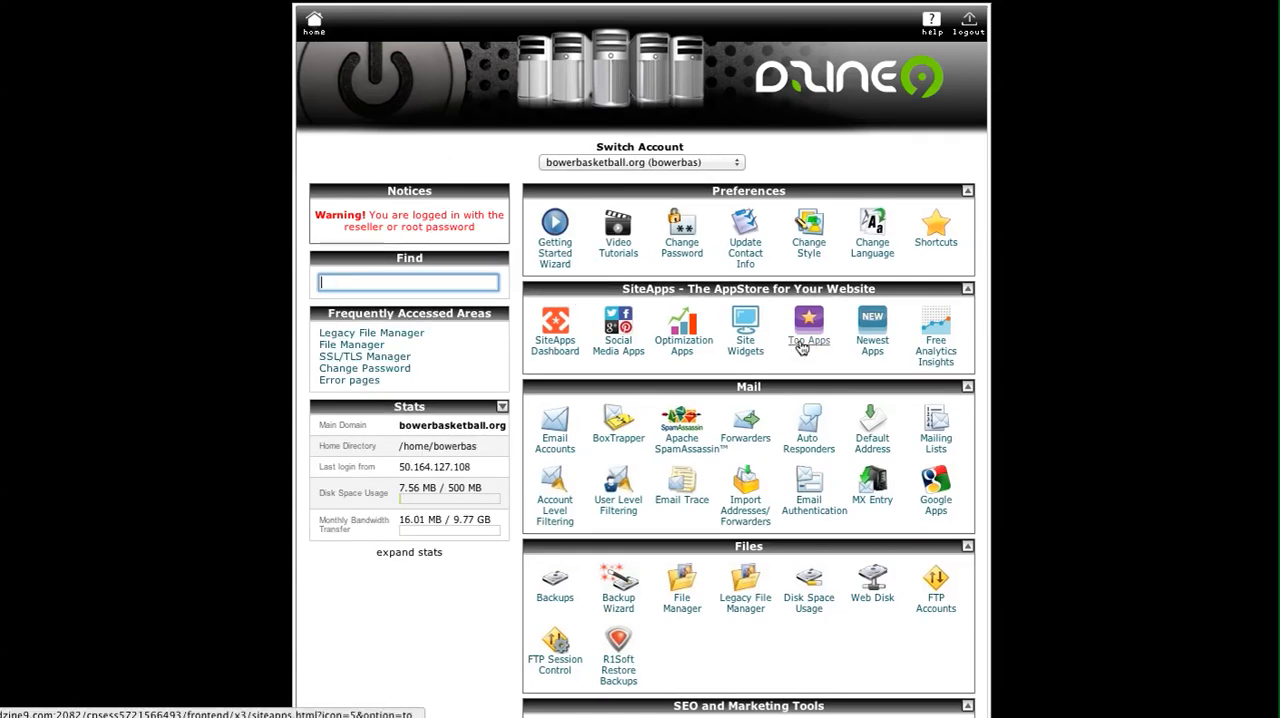
click(1023, 387)
scroll(1023, 388, down, 6)
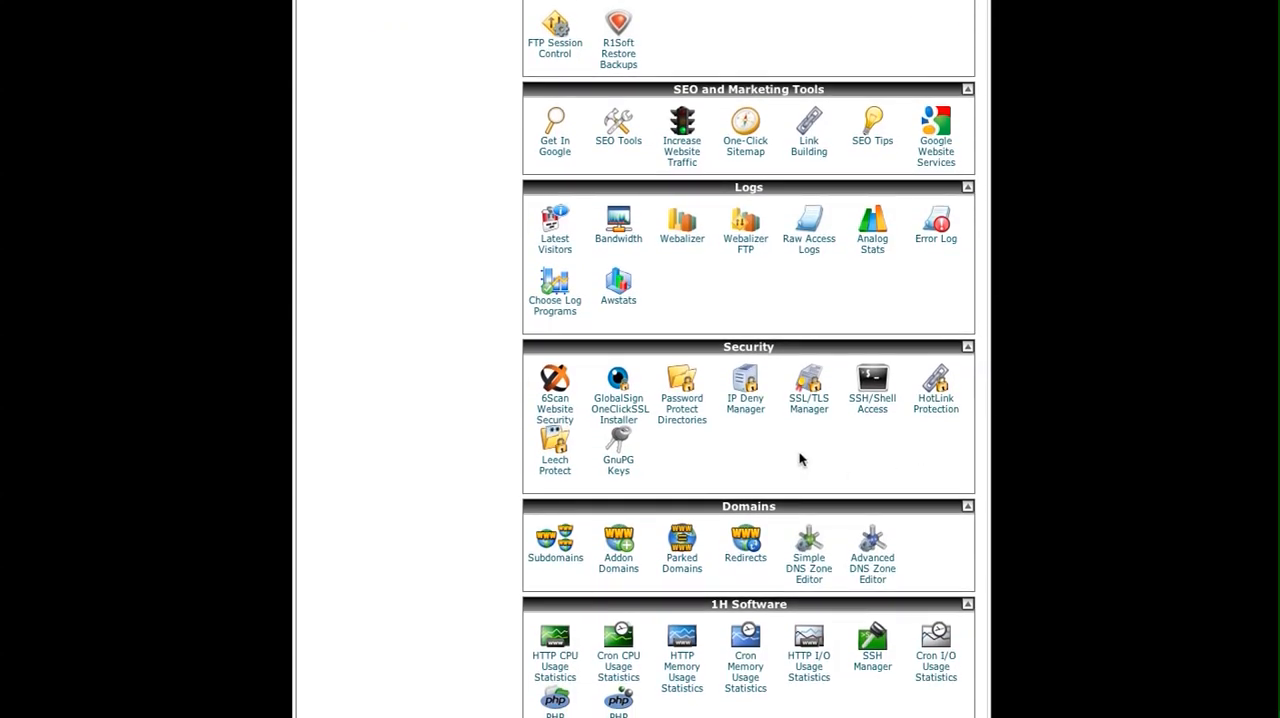
click(810, 405)
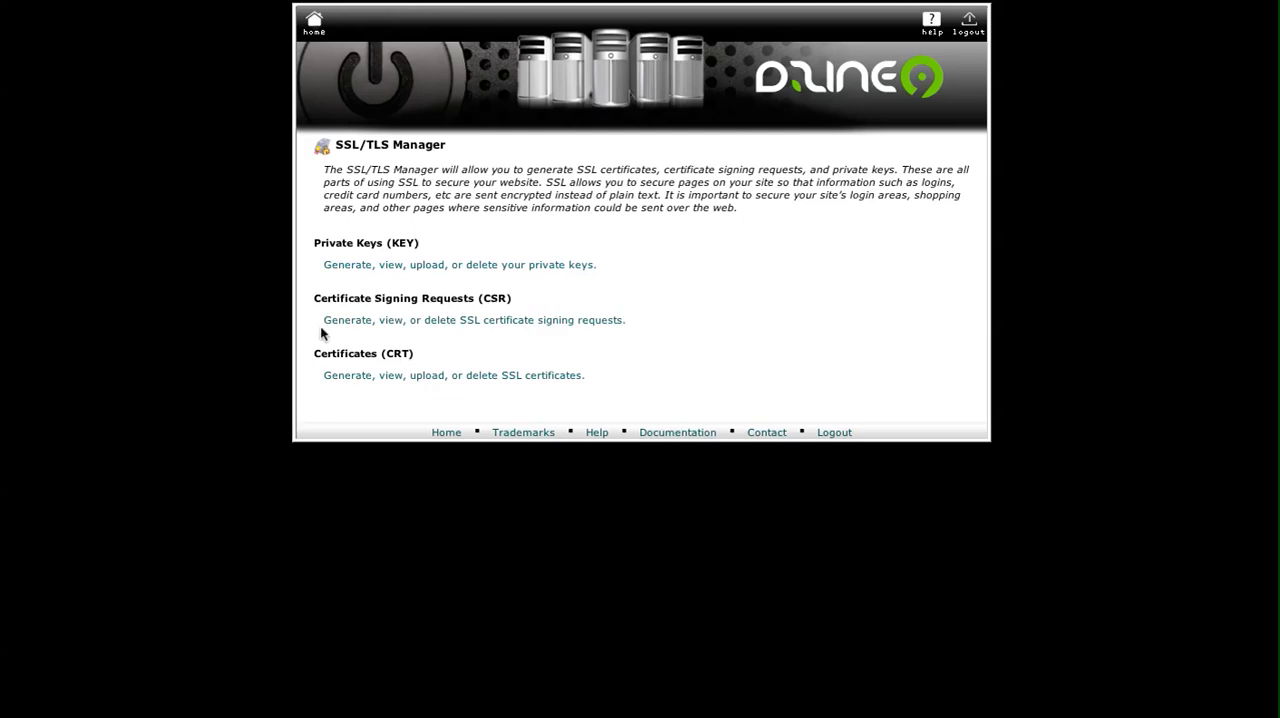
click(342, 373)
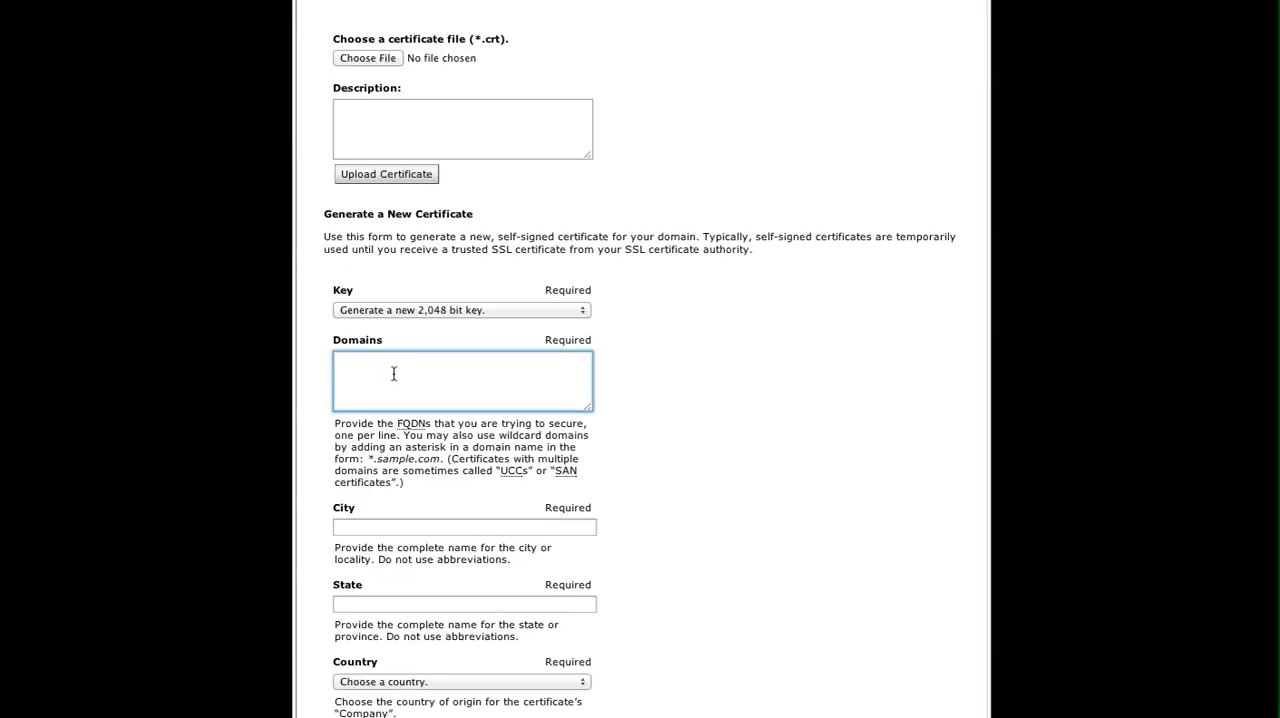
scroll(395, 372, down, 1)
scroll(385, 376, up, 3)
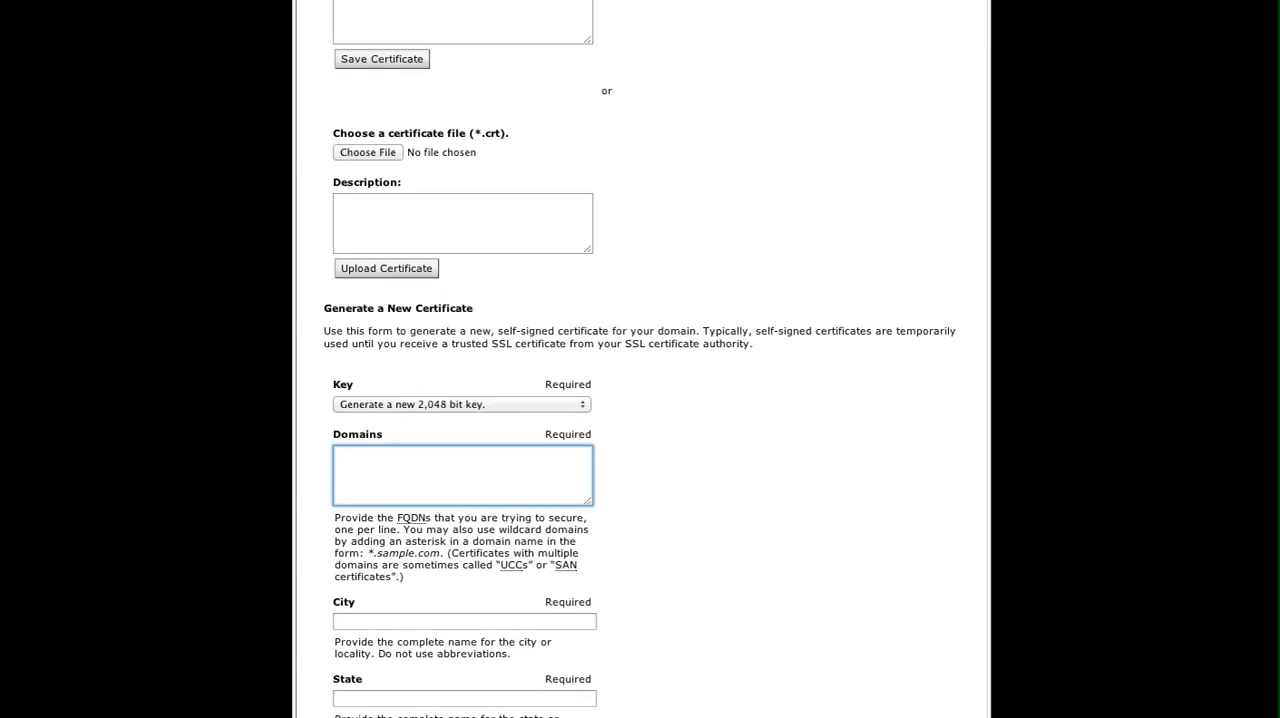
scroll(259, 139, up, 14)
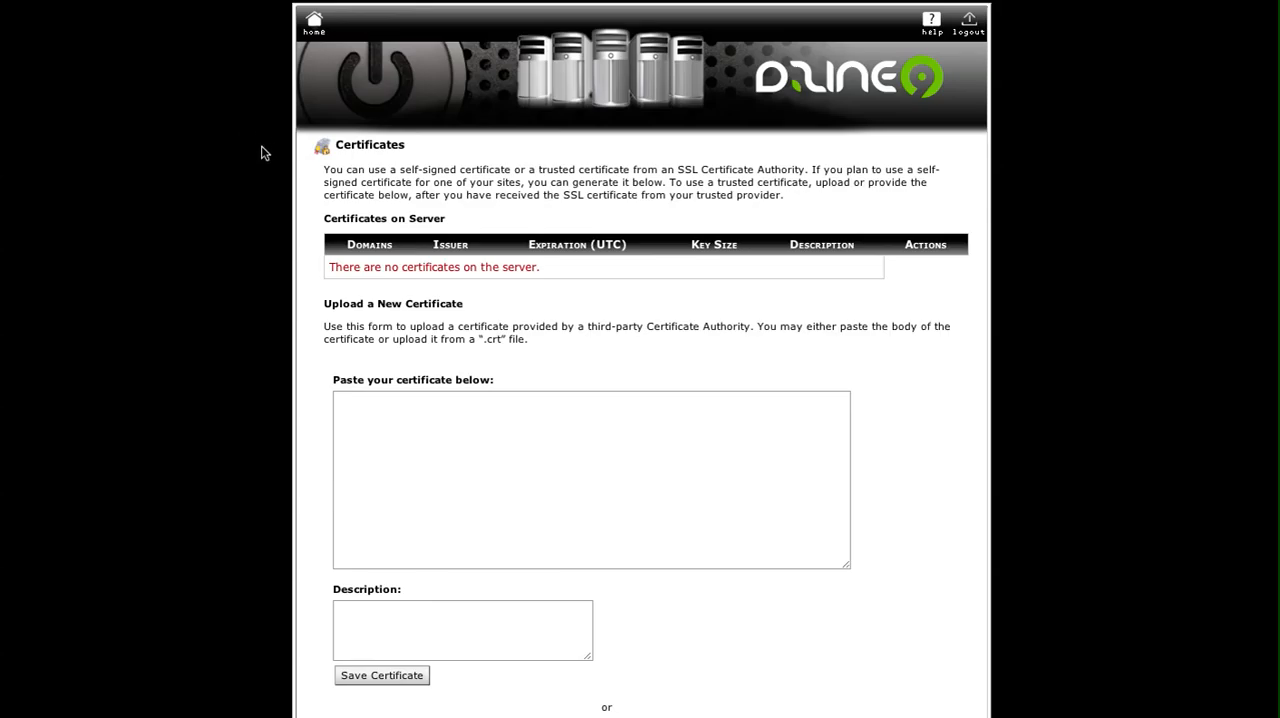
Return to the control panel home and look through its tool sections down to the SSL certificate entry.
click(313, 35)
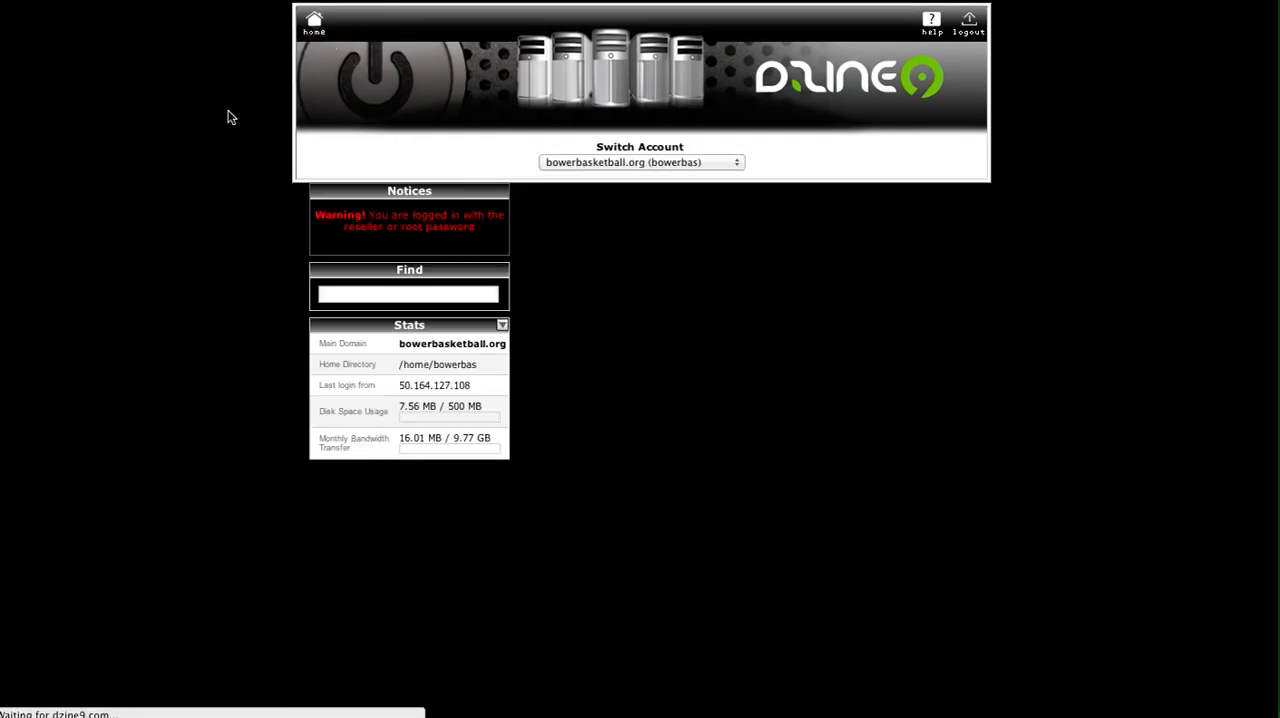
scroll(254, 275, down, 3)
scroll(254, 276, down, 10)
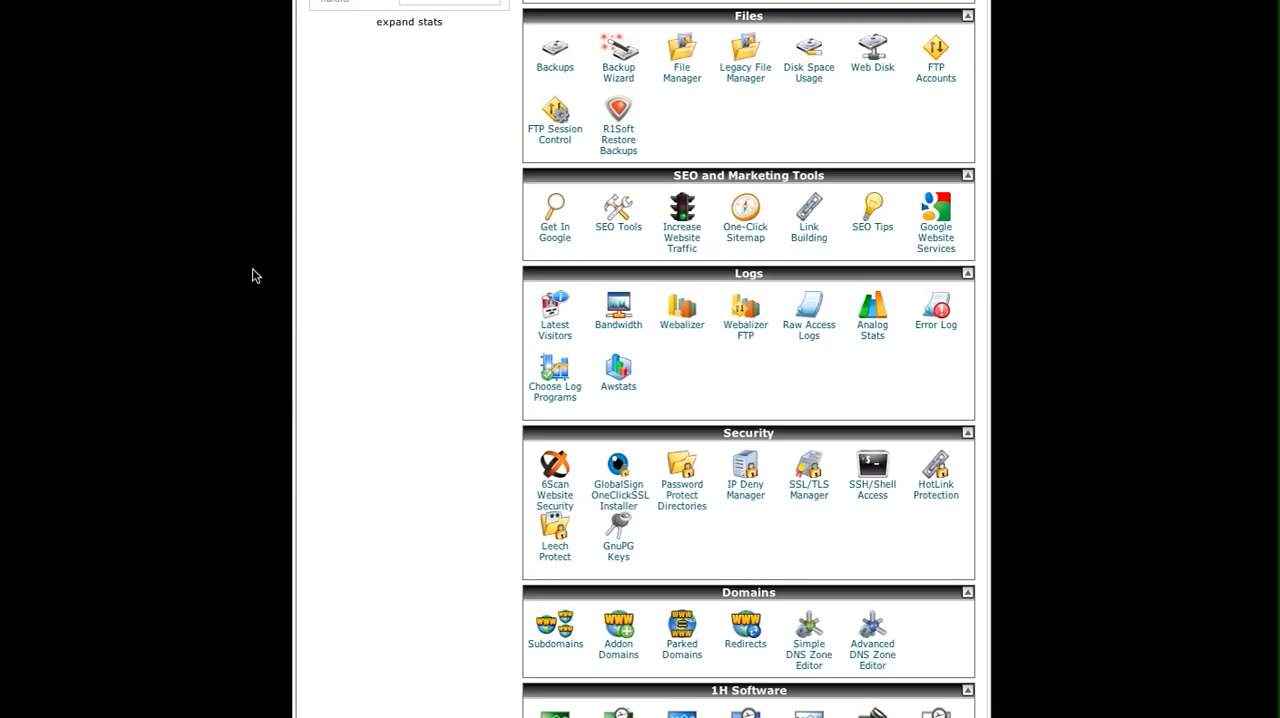
scroll(254, 274, down, 7)
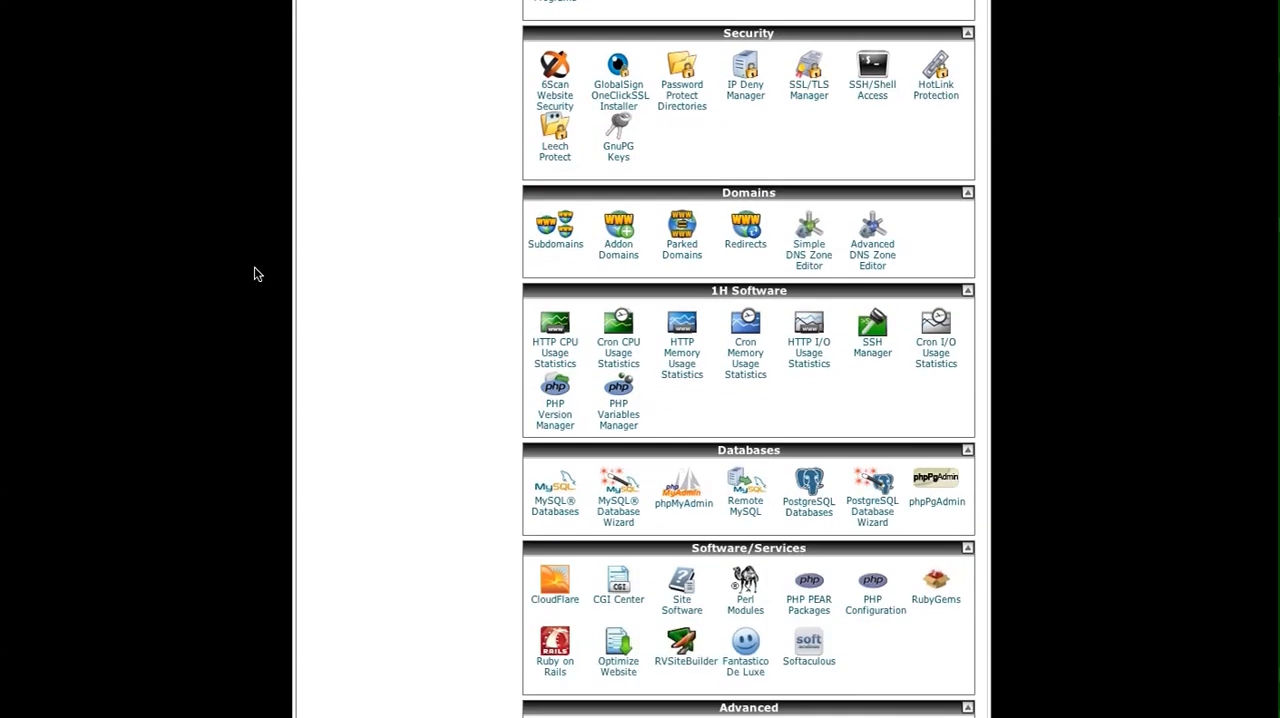
scroll(254, 274, down, 3)
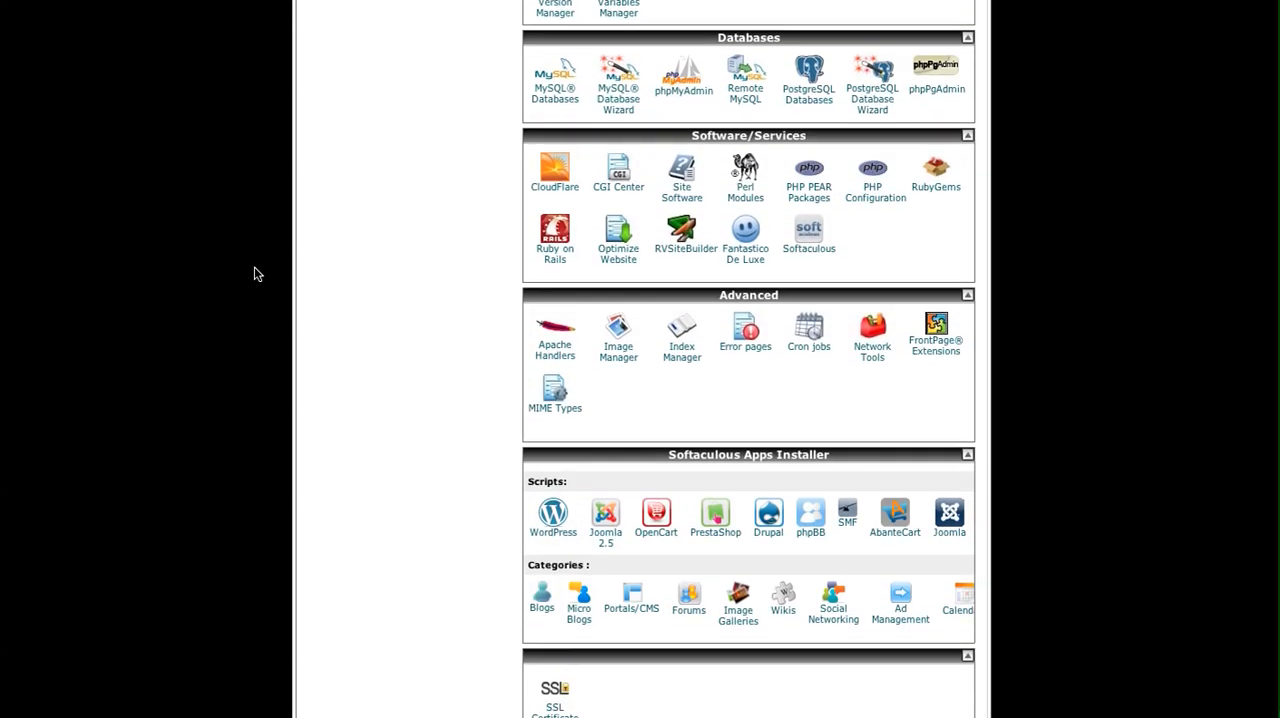